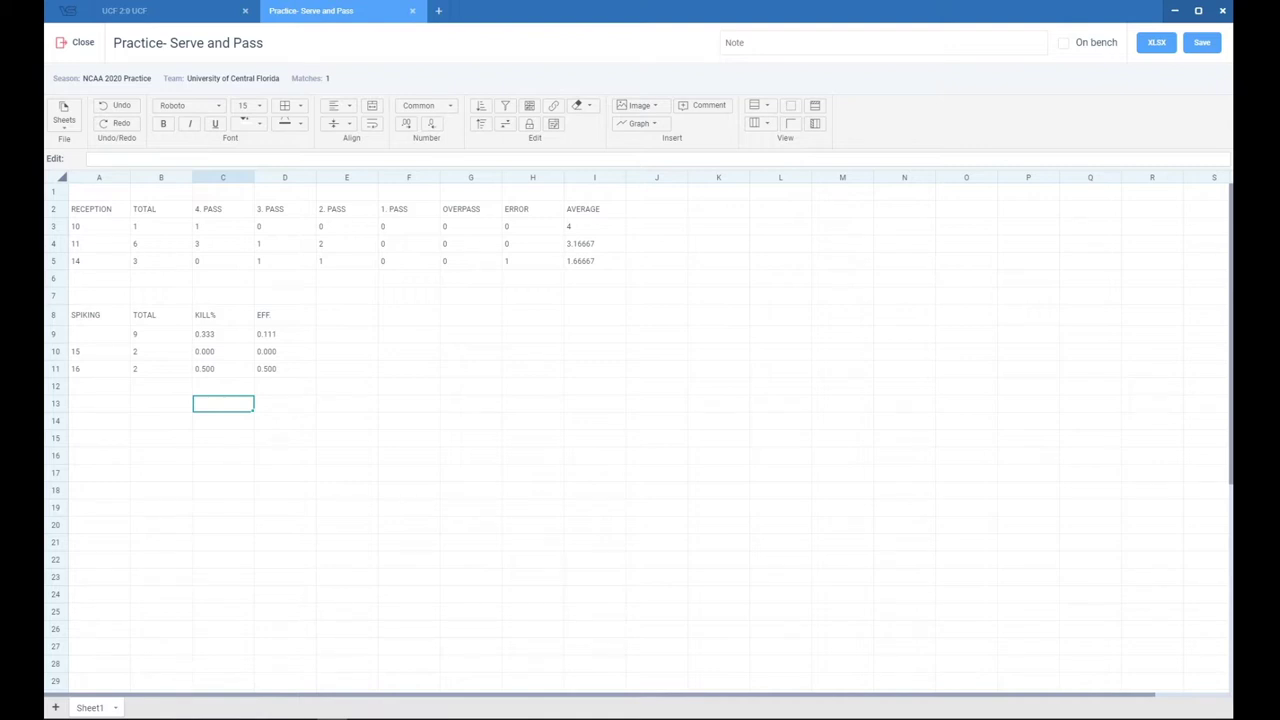
# - Enter the heading 'AFTER FB' in cell E8 beside the EFF column
pyautogui.click(336, 318)
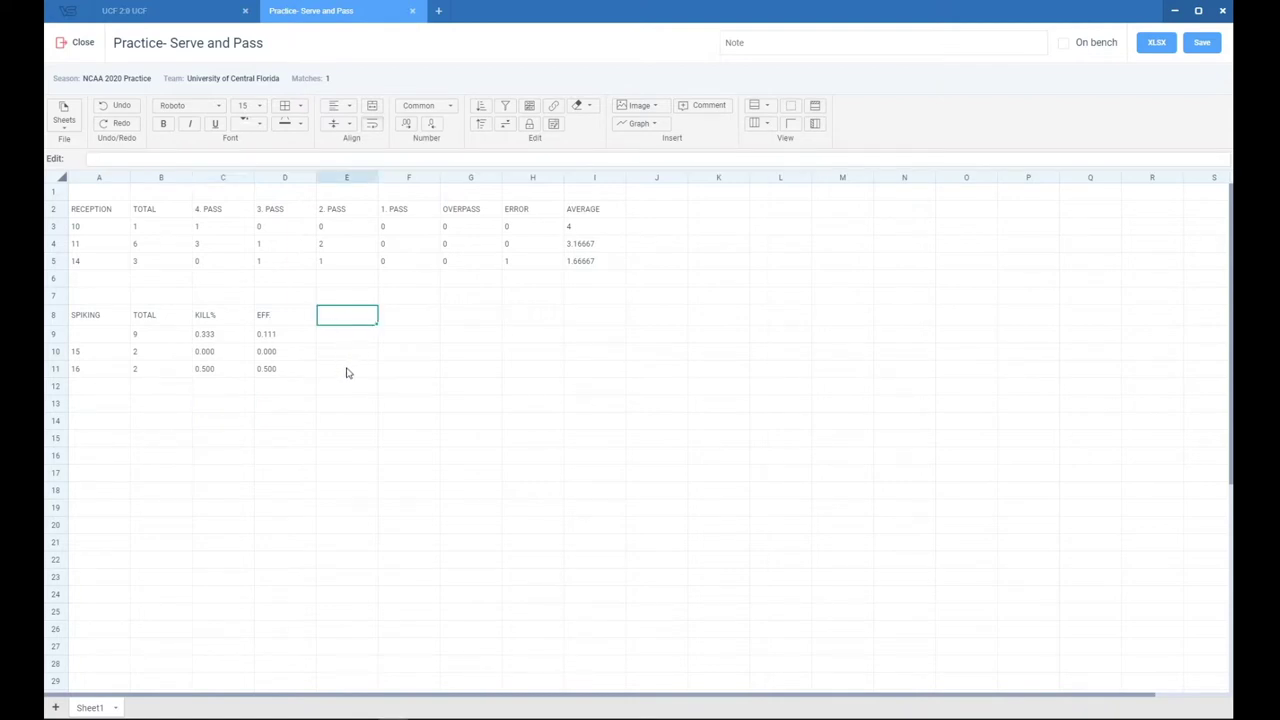
pyautogui.press('F2')
pyautogui.click(349, 336)
pyautogui.click(346, 322)
pyautogui.write('AFTER')
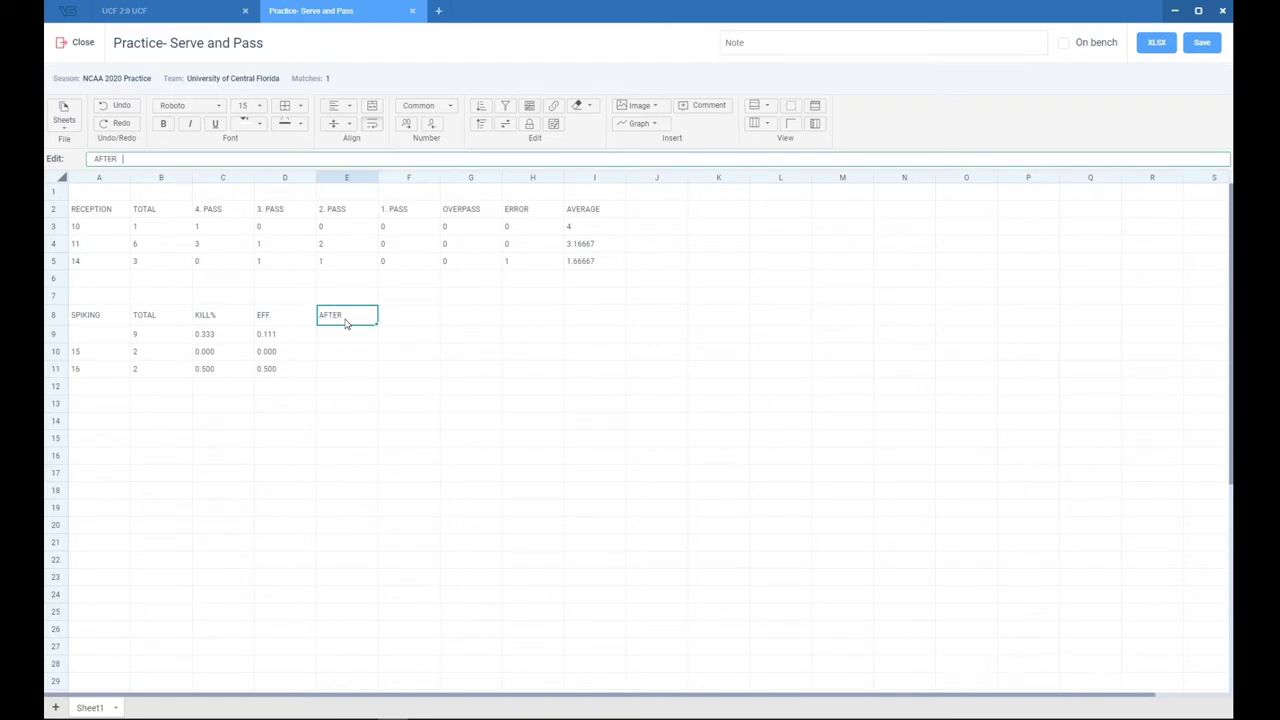
pyautogui.write(' FB')
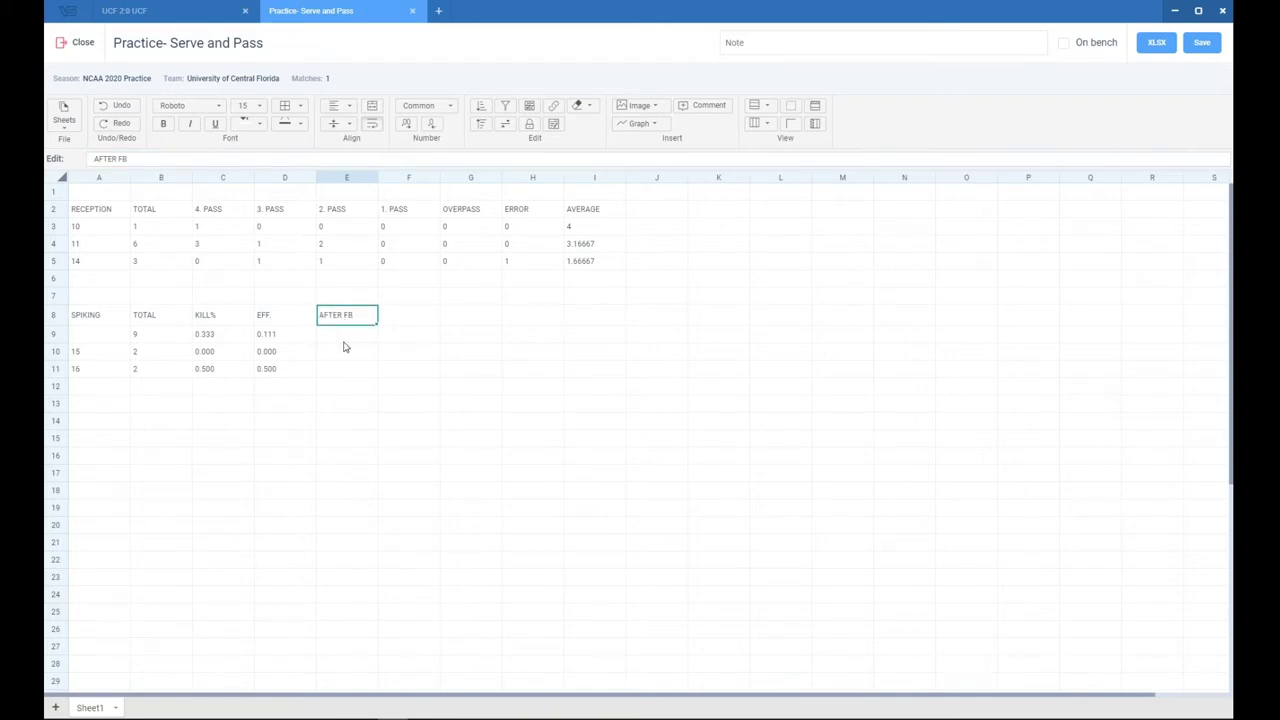
# - Copy the TOTAL, KILL%, EFF. headers and first row from B8:D9 into F8:H9
pyautogui.moveTo(149, 320); pyautogui.dragTo(296, 332)
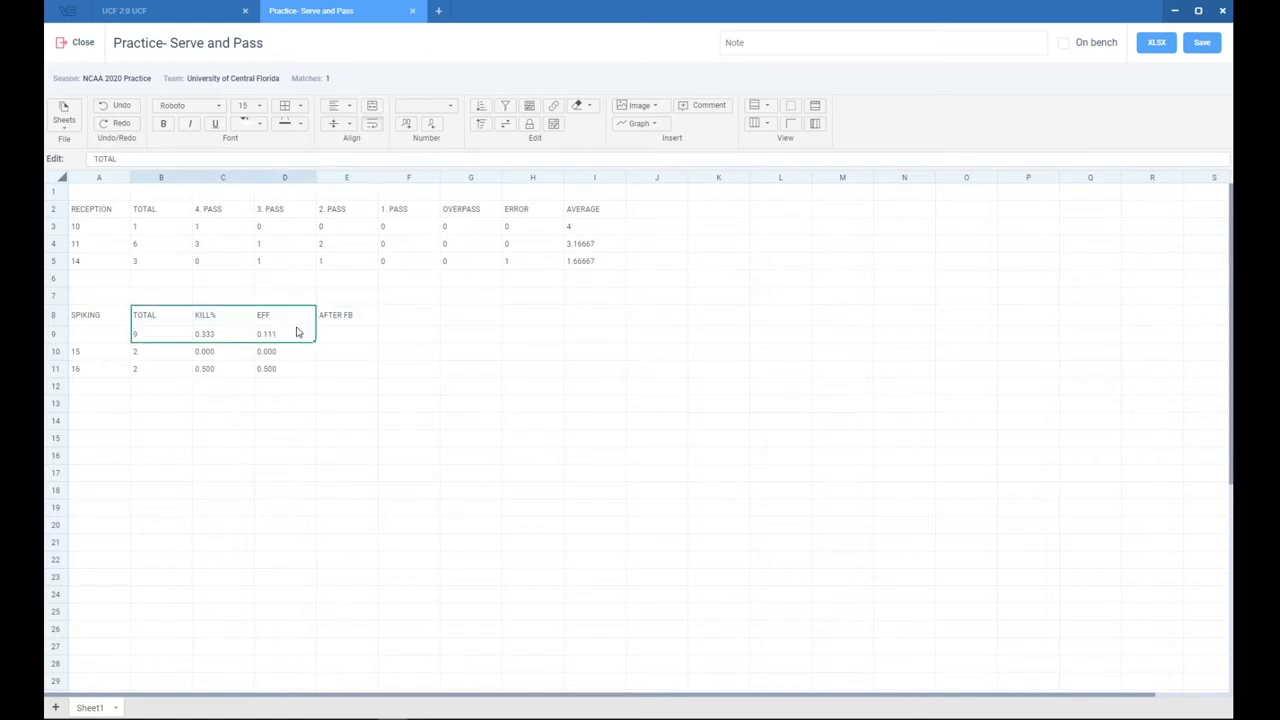
pyautogui.hotkey('ctrl', 'c')
pyautogui.click(404, 315)
pyautogui.hotkey('ctrl', 'v')
pyautogui.click(358, 386)
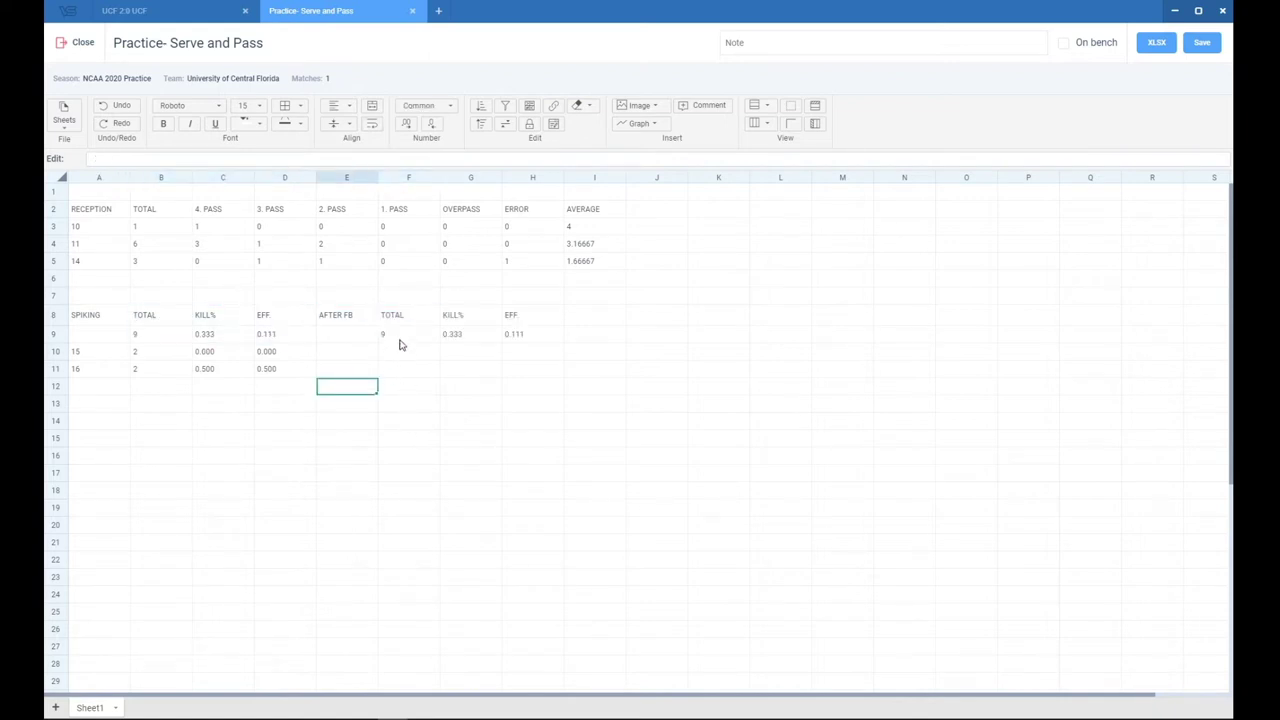
# - Wrap F9's count formula in VSAND(VSOR( and paste it into the Formula Beautifier
pyautogui.click(400, 340)
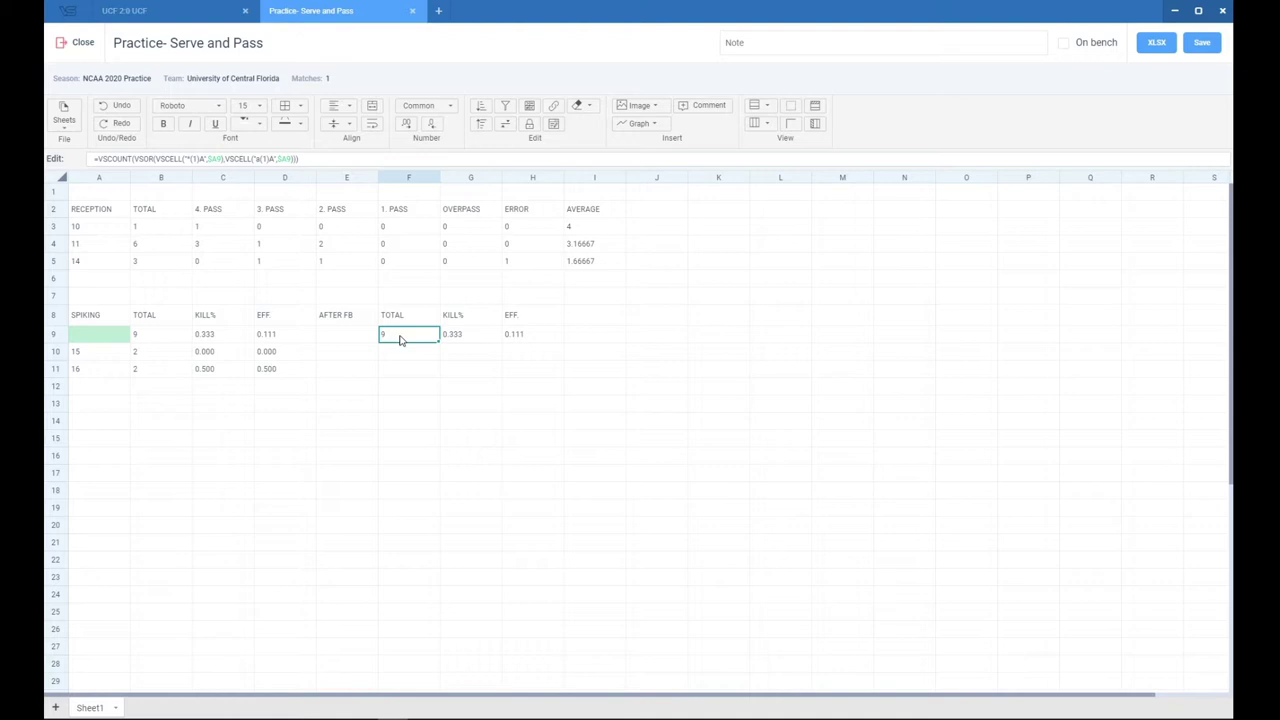
pyautogui.click(392, 352)
pyautogui.click(392, 366)
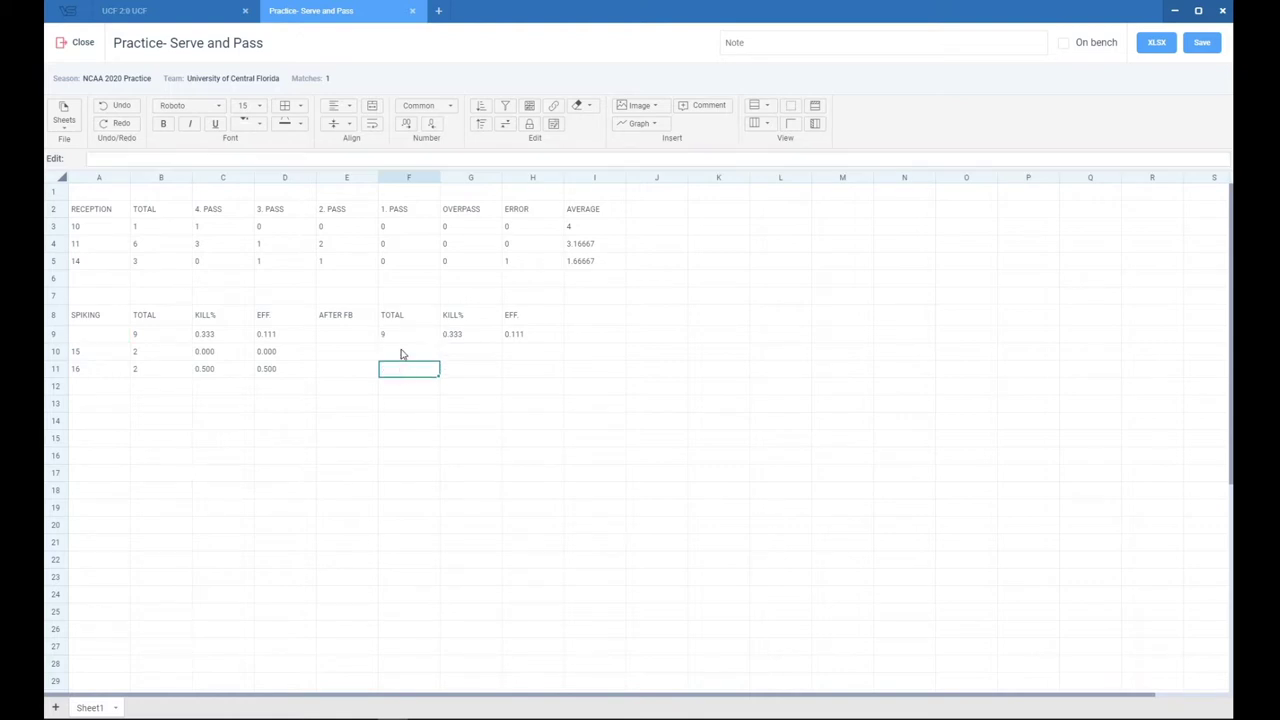
pyautogui.click(405, 336)
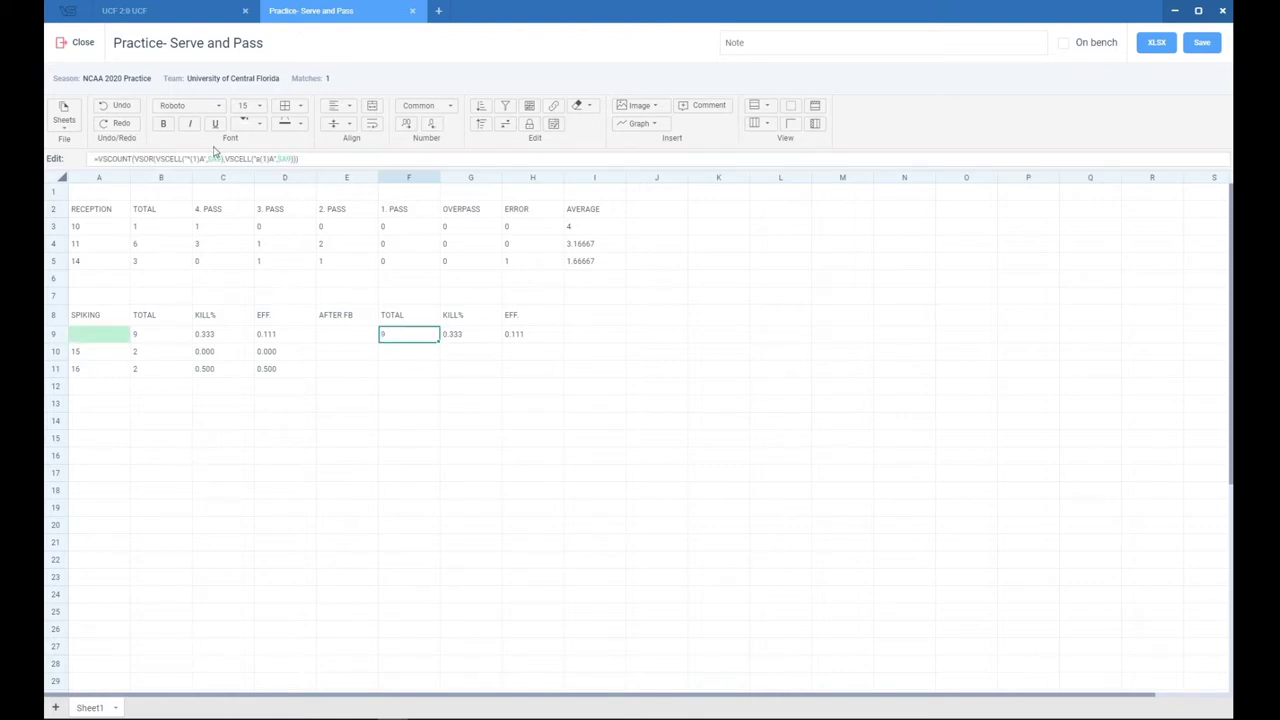
pyautogui.click(202, 160)
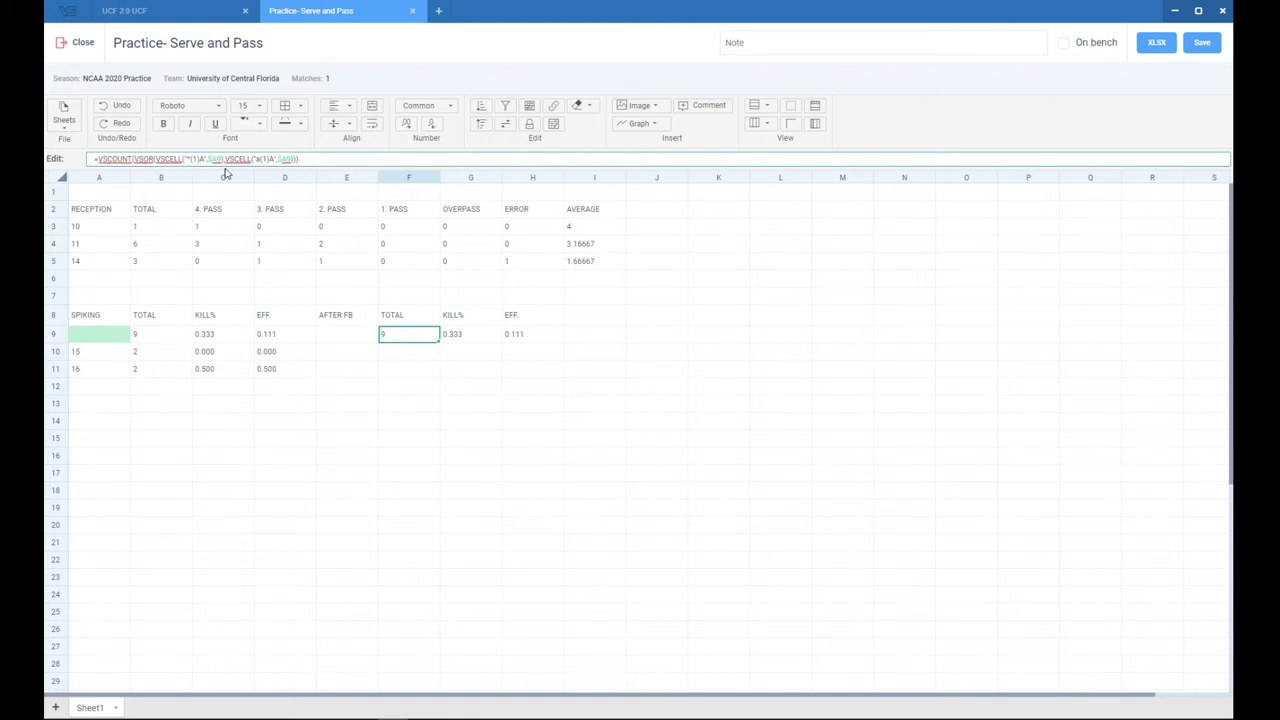
pyautogui.write('VS')
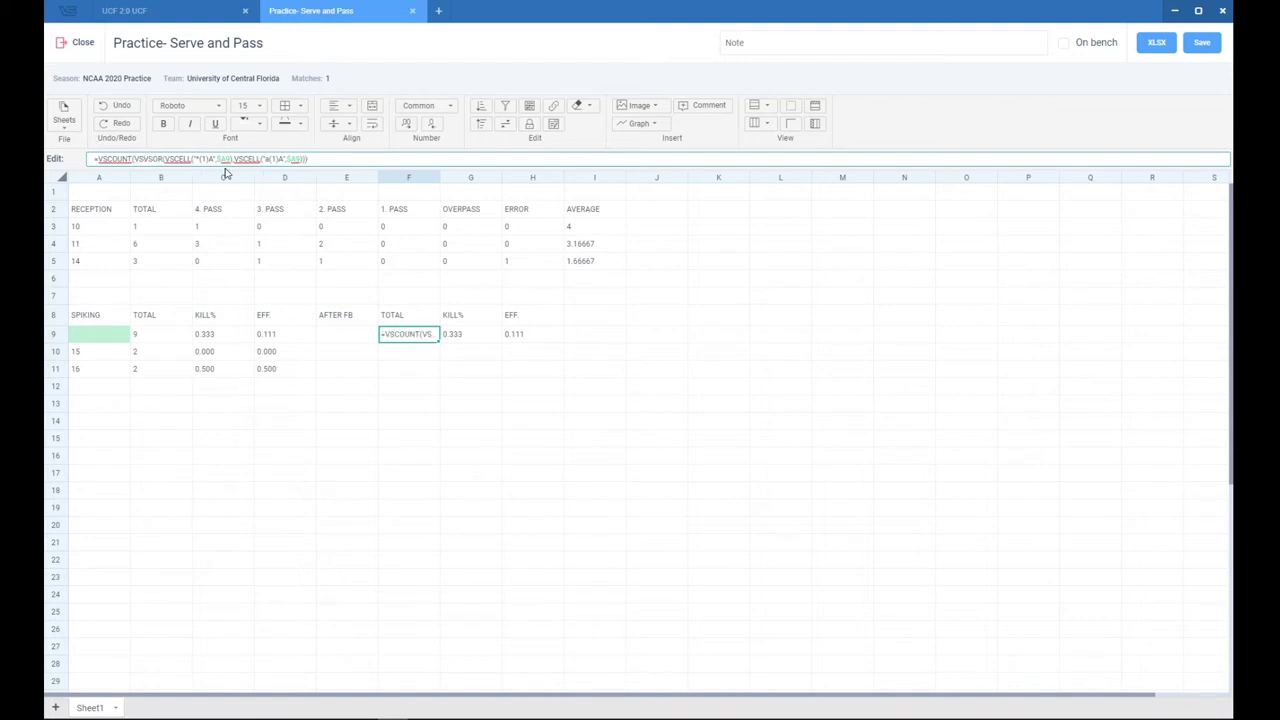
pyautogui.write('AND(VSOR(')
pyautogui.hotkey('ctrl', 'a')
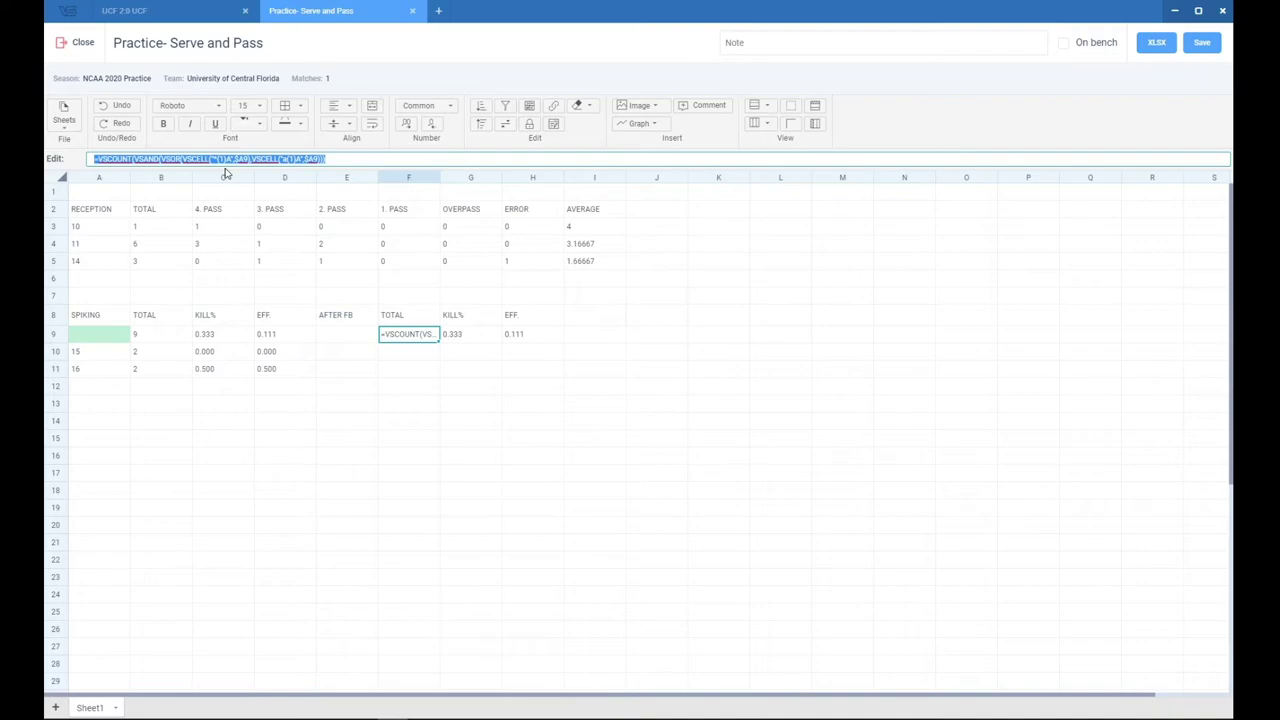
pyautogui.press('Return')
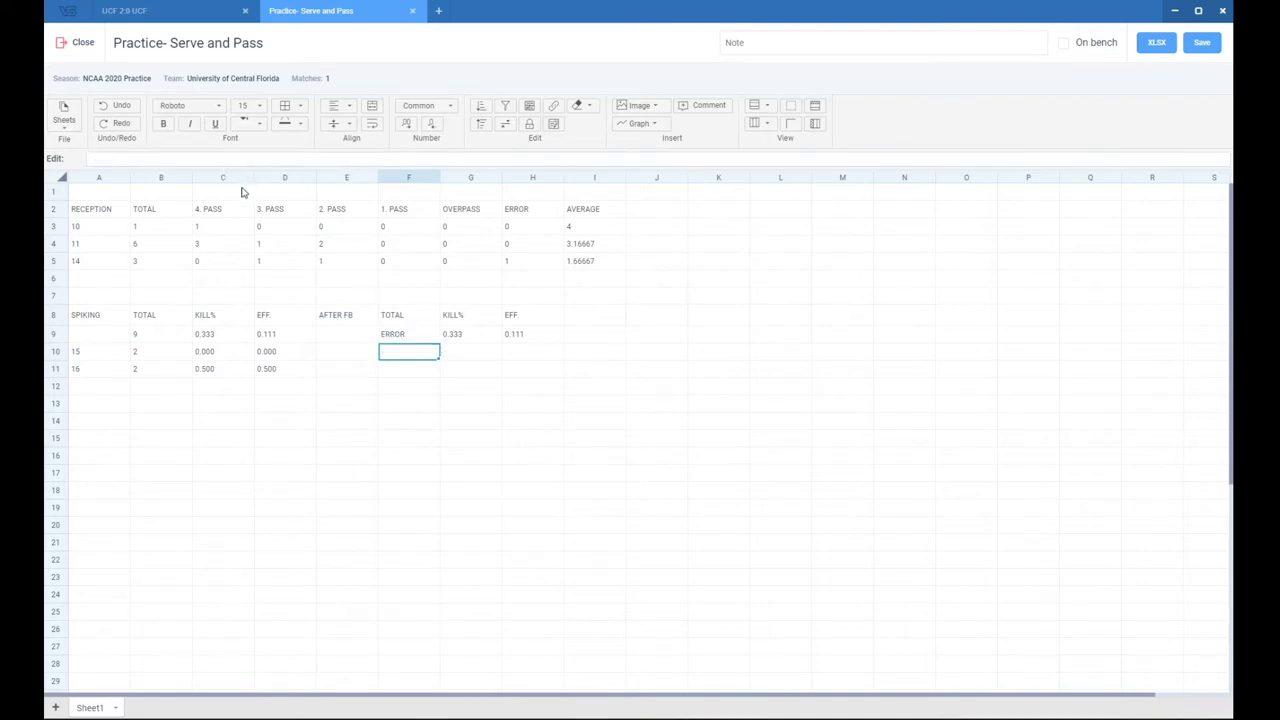
pyautogui.hotkey('alt', 'Tab')
pyautogui.hotkey('ctrl', 'v')
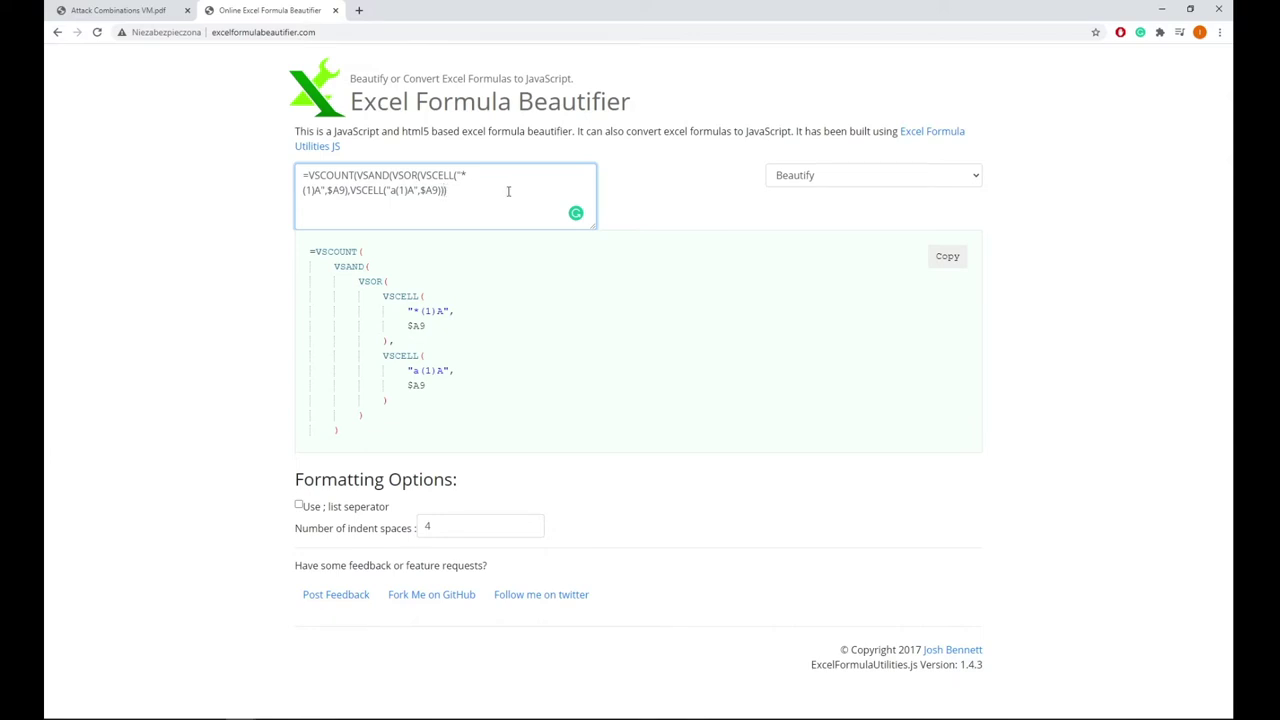
# - Insert ,"F,,Q" before the final parenthesis as the VSAND's second argument
pyautogui.write(',')
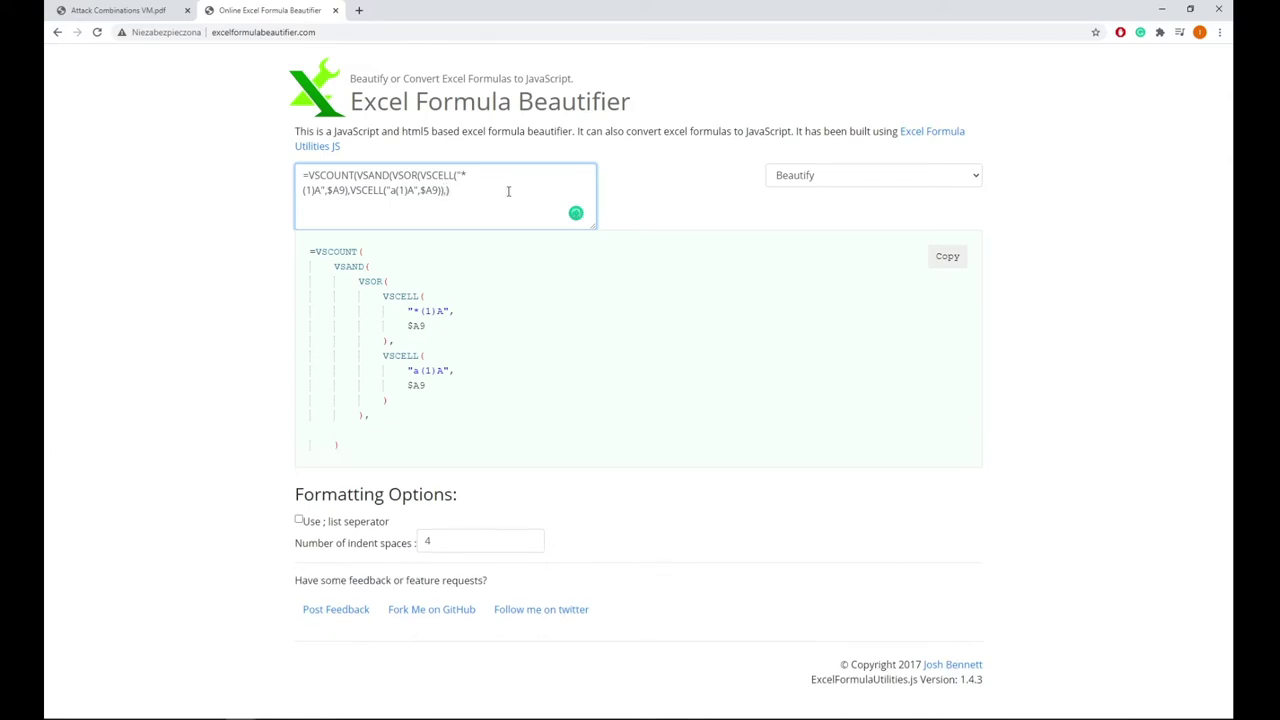
pyautogui.write('""')
pyautogui.press('Left')
pyautogui.write('F,,Q')
# - Extend the last argument of the formula to "F,,Q;P-1"
pyautogui.press('Right')
pyautogui.press('Left')
pyautogui.press('Left')
pyautogui.moveTo(411, 311); pyautogui.dragTo(418, 311)
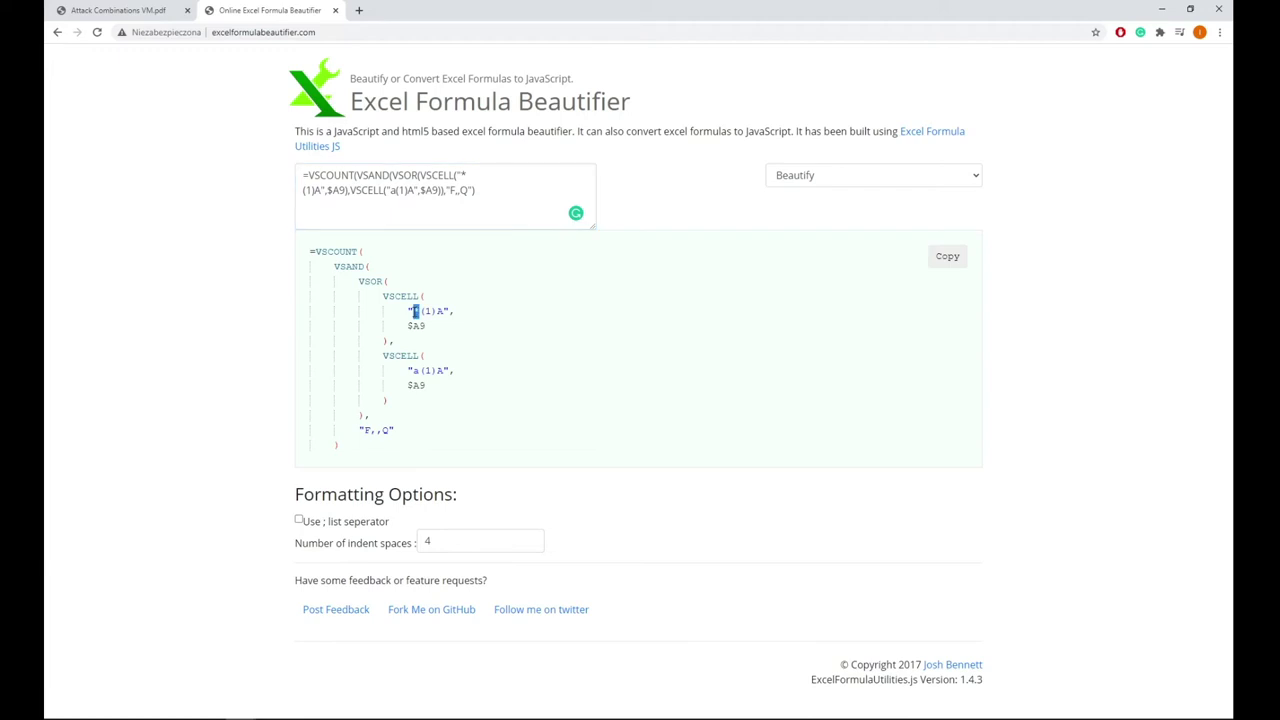
pyautogui.moveTo(411, 370); pyautogui.dragTo(417, 371)
pyautogui.click(468, 190)
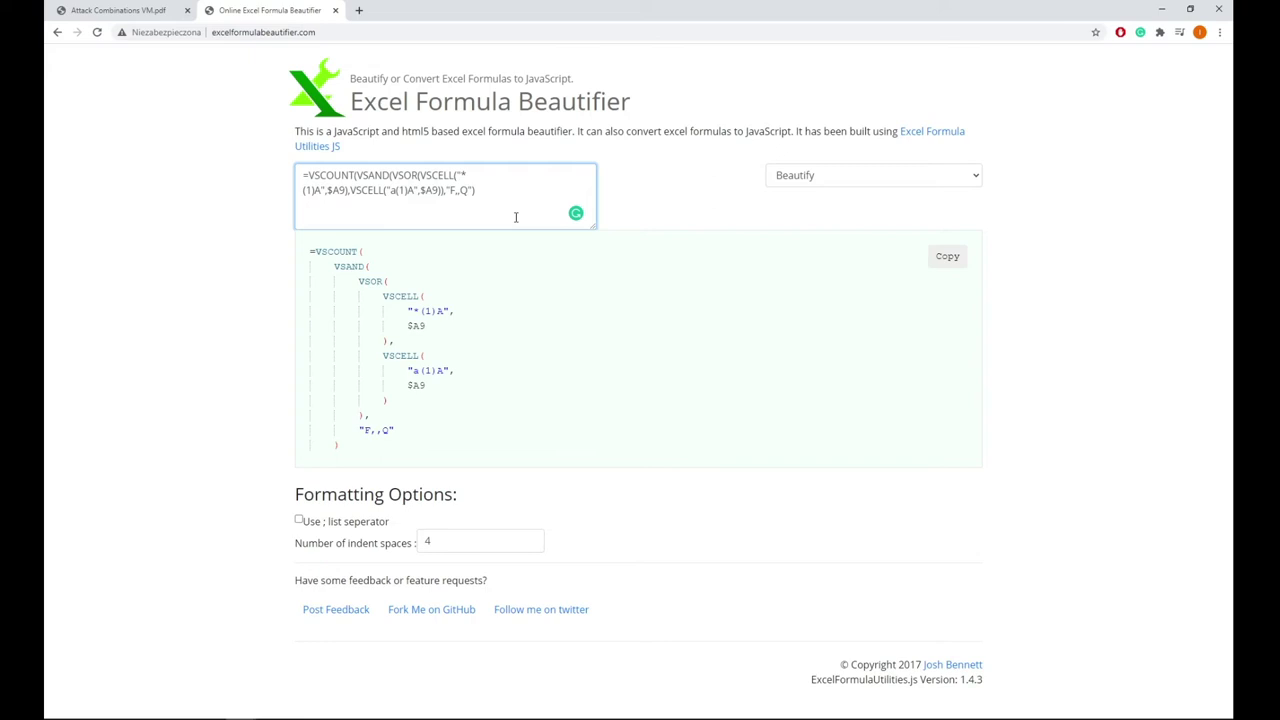
pyautogui.write(';P-1')
# - Add the closing parenthesis and copy the finished formula
pyautogui.moveTo(446, 190); pyautogui.dragTo(496, 190)
pyautogui.click(496, 190)
pyautogui.write(')')
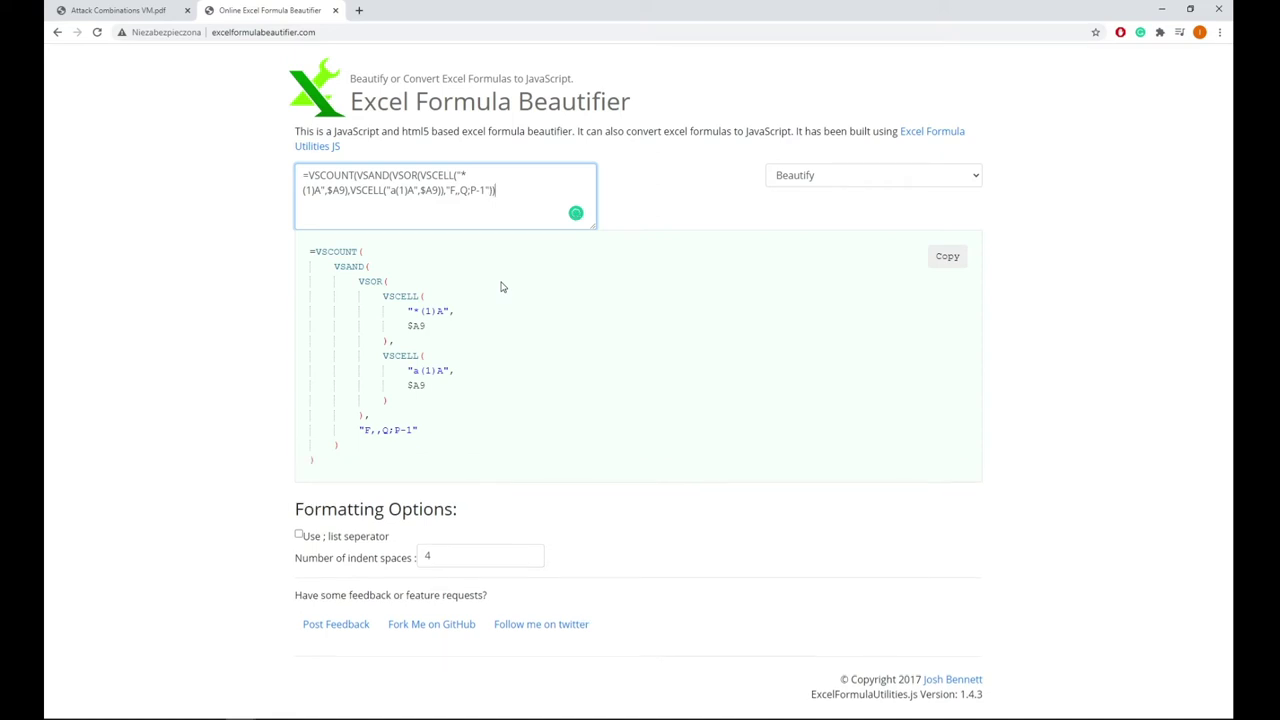
pyautogui.hotkey('ctrl', 'a')
pyautogui.hotkey('ctrl', 'c')
# - Replace F9's ERROR formula with the corrected VSCOUNT formula, now showing 2
pyautogui.hotkey('alt', 'Tab')
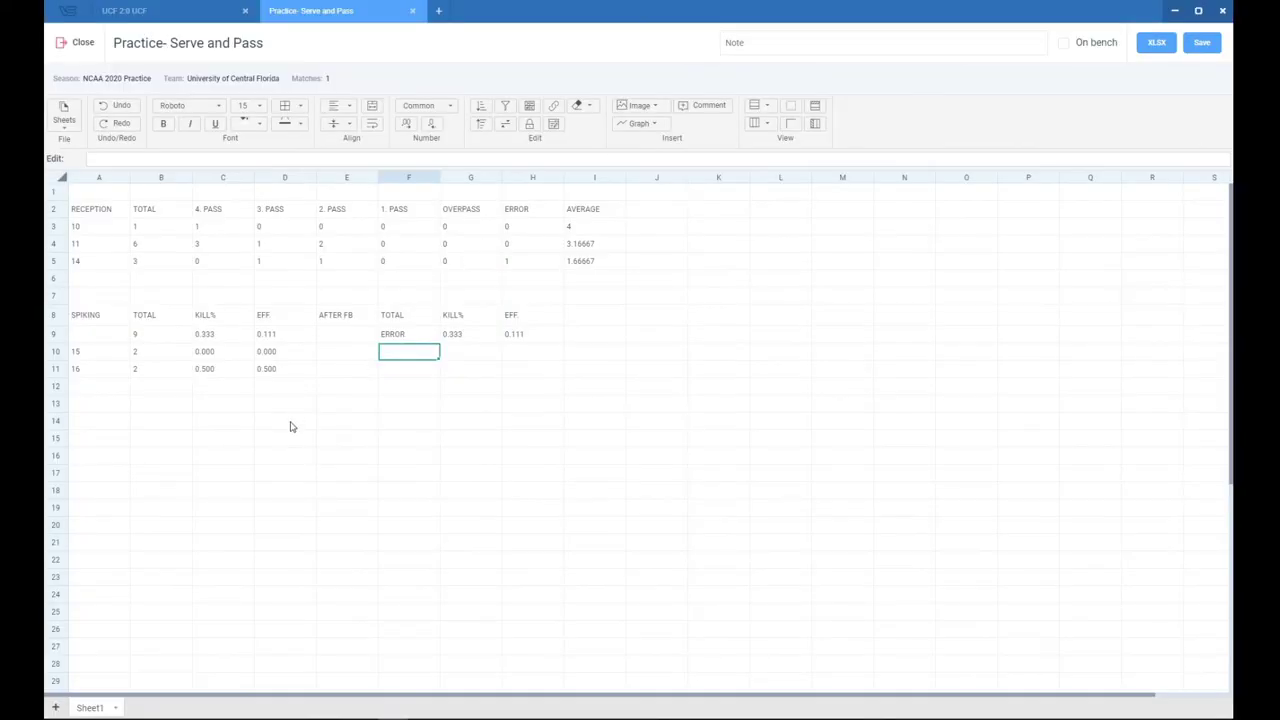
pyautogui.click(410, 337)
pyautogui.moveTo(334, 159); pyautogui.dragTo(100, 163)
pyautogui.press('BackSpace')
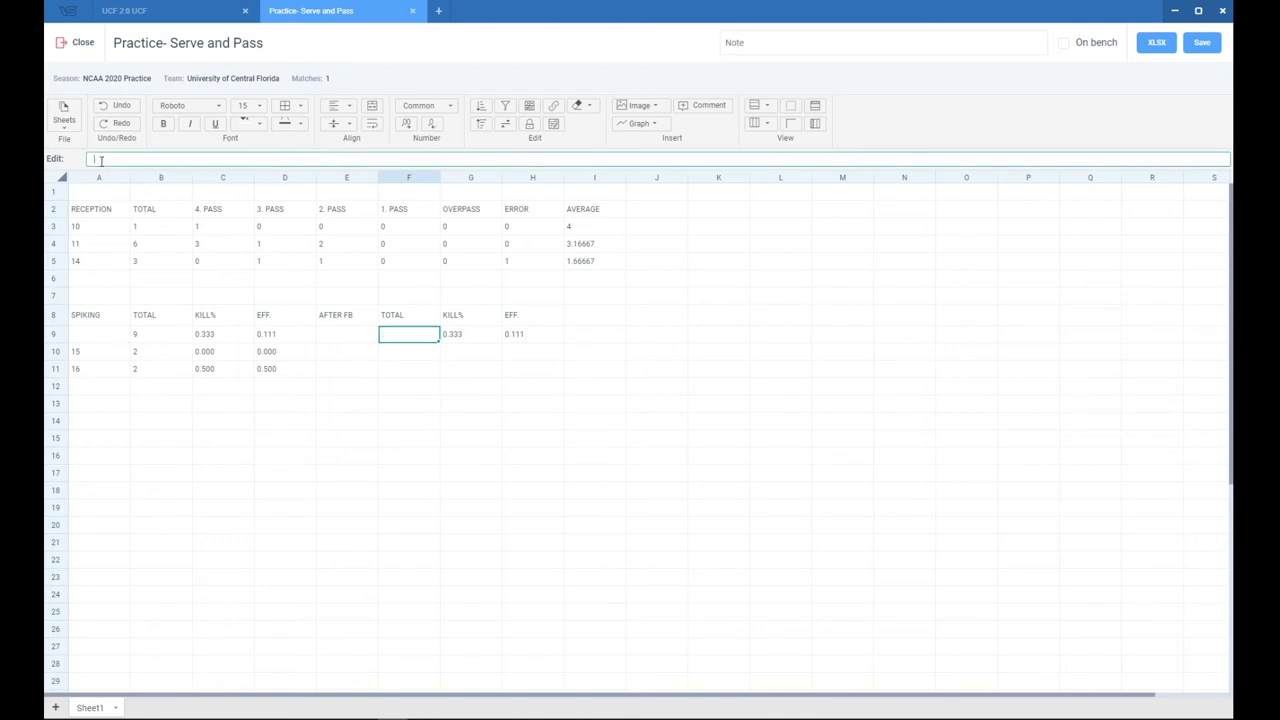
pyautogui.hotkey('ctrl', 'v')
pyautogui.press('Return')
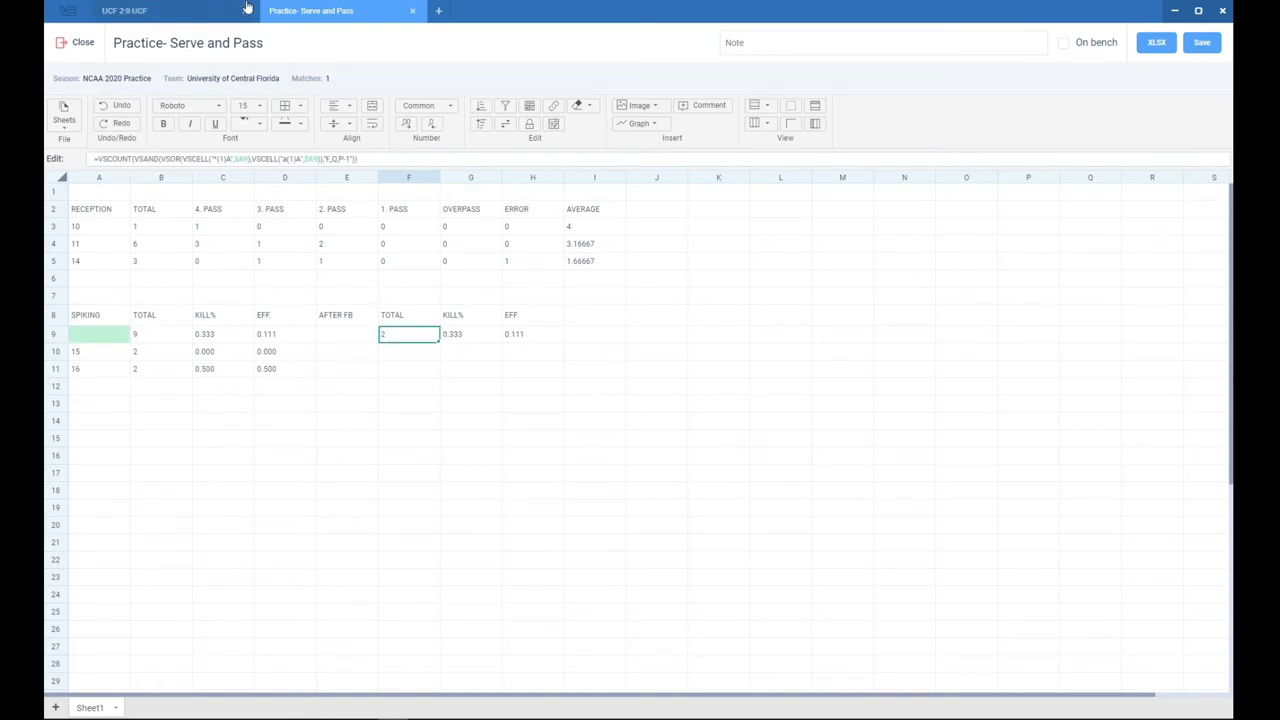
# - Verify the 13FH# and 01FH# free-ball events in the UCF match event list
pyautogui.click(198, 10)
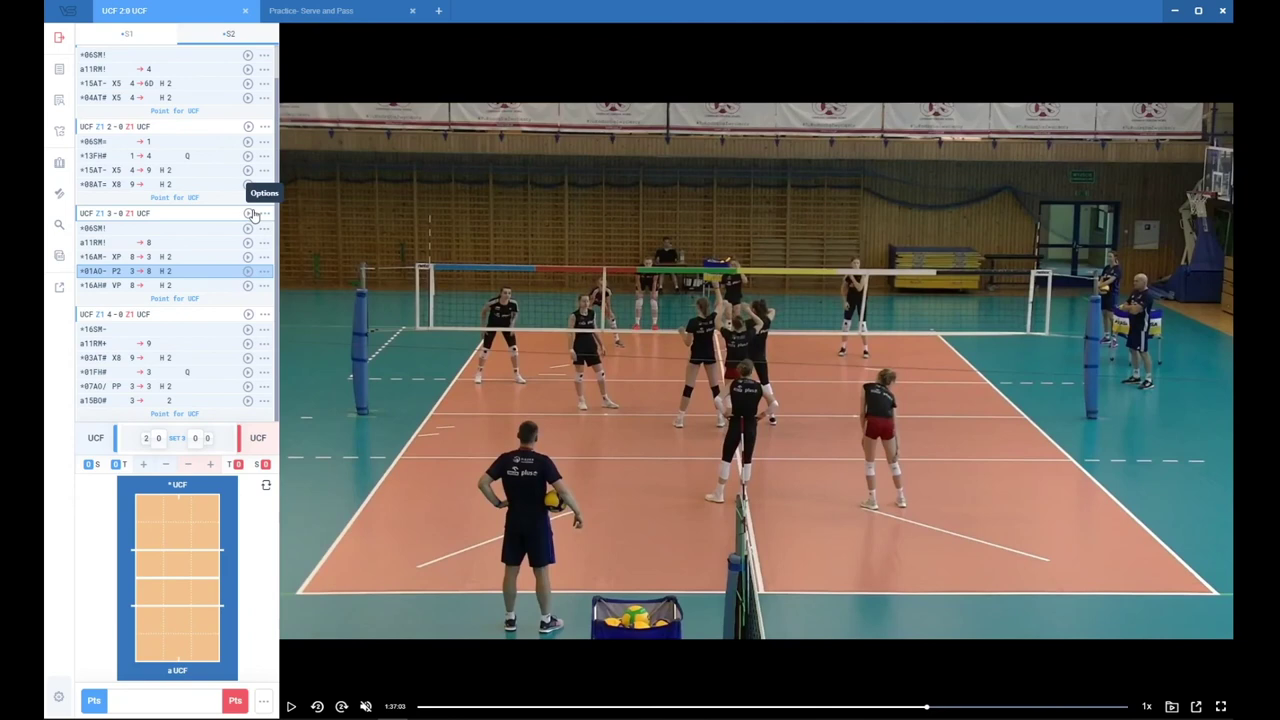
pyautogui.scroll(1, 186, 183)
pyautogui.click(126, 192)
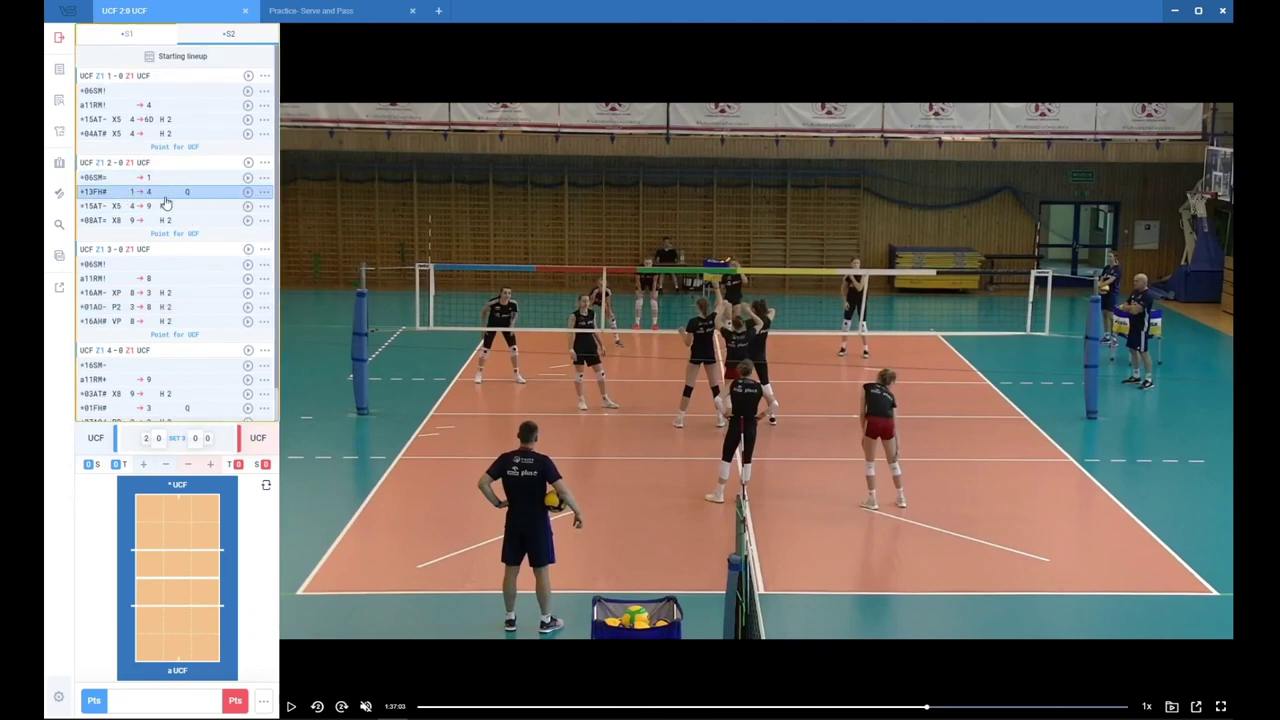
pyautogui.scroll(-1, 151, 200)
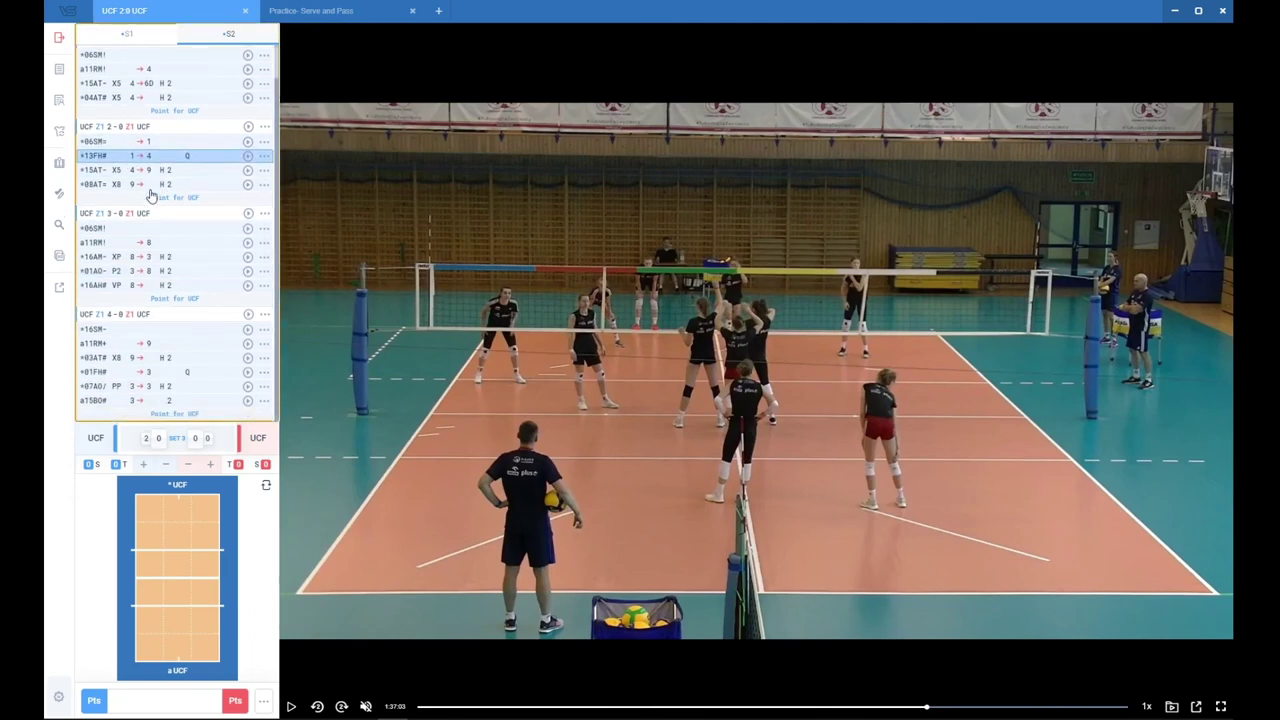
pyautogui.click(150, 372)
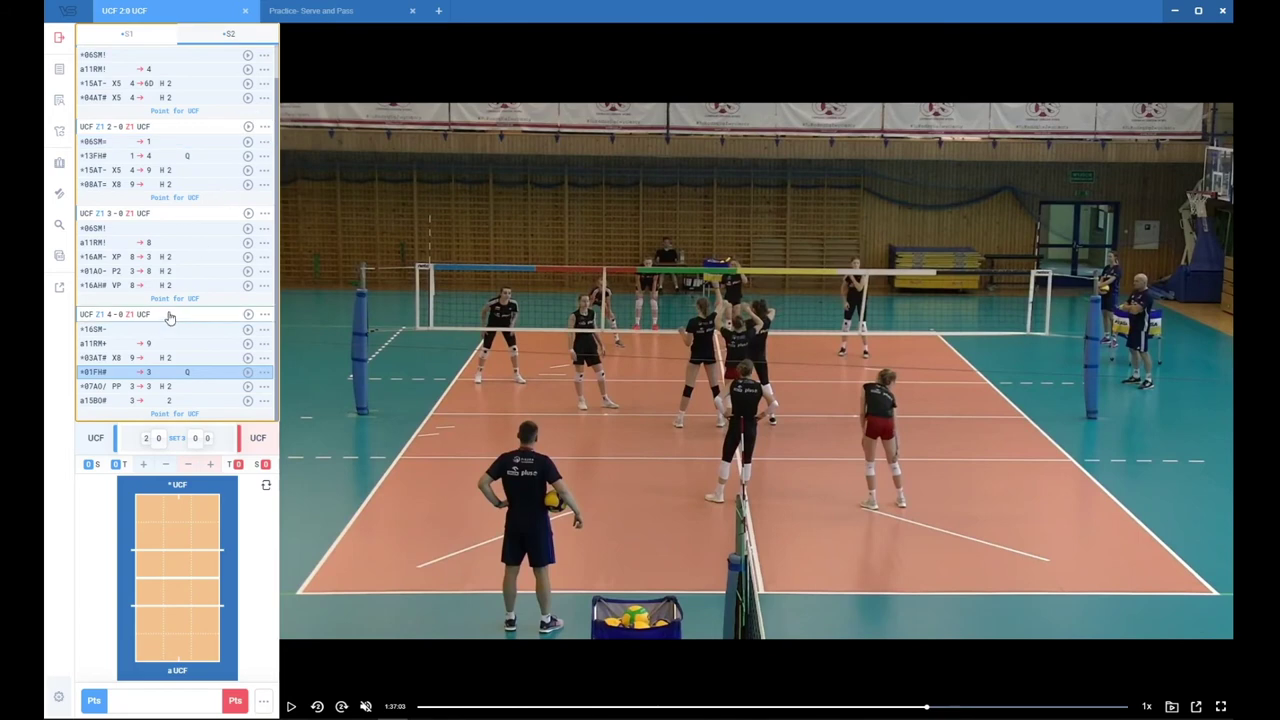
pyautogui.click(350, 10)
pyautogui.click(400, 338)
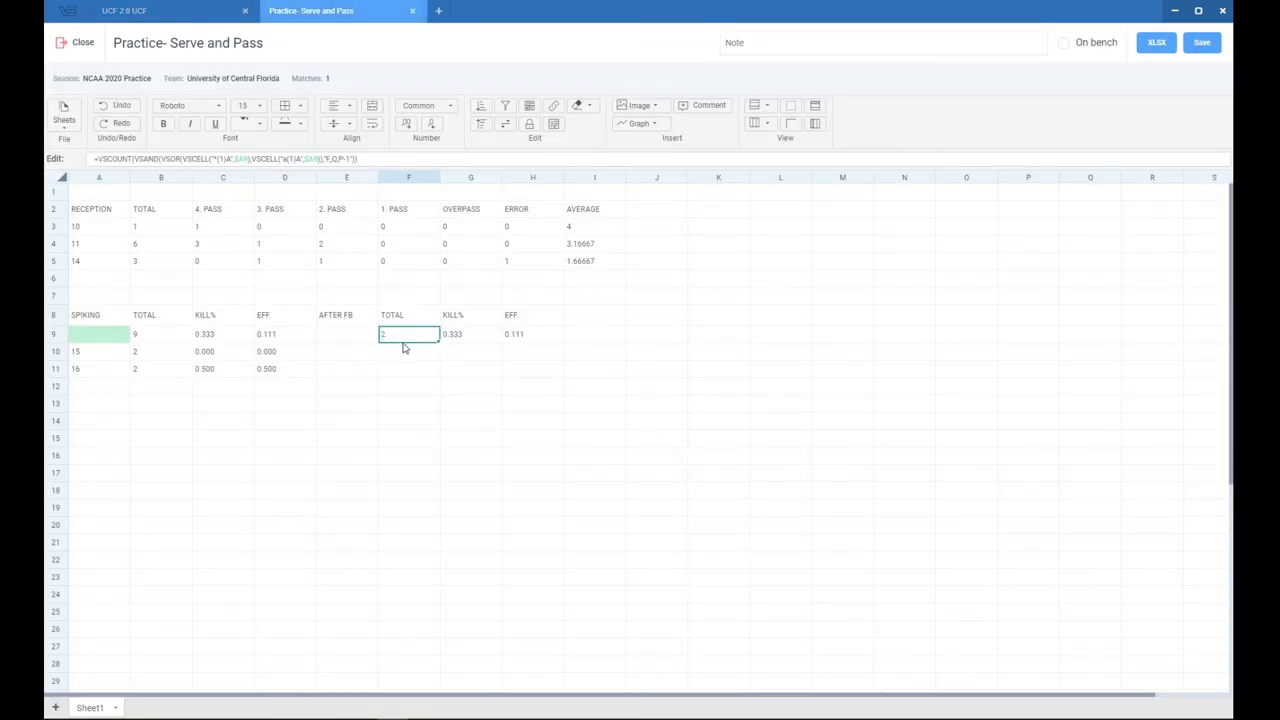
# - Change G9's formula to VSPER with # added to both VSCELL codes, giving 0.000
pyautogui.click(445, 340)
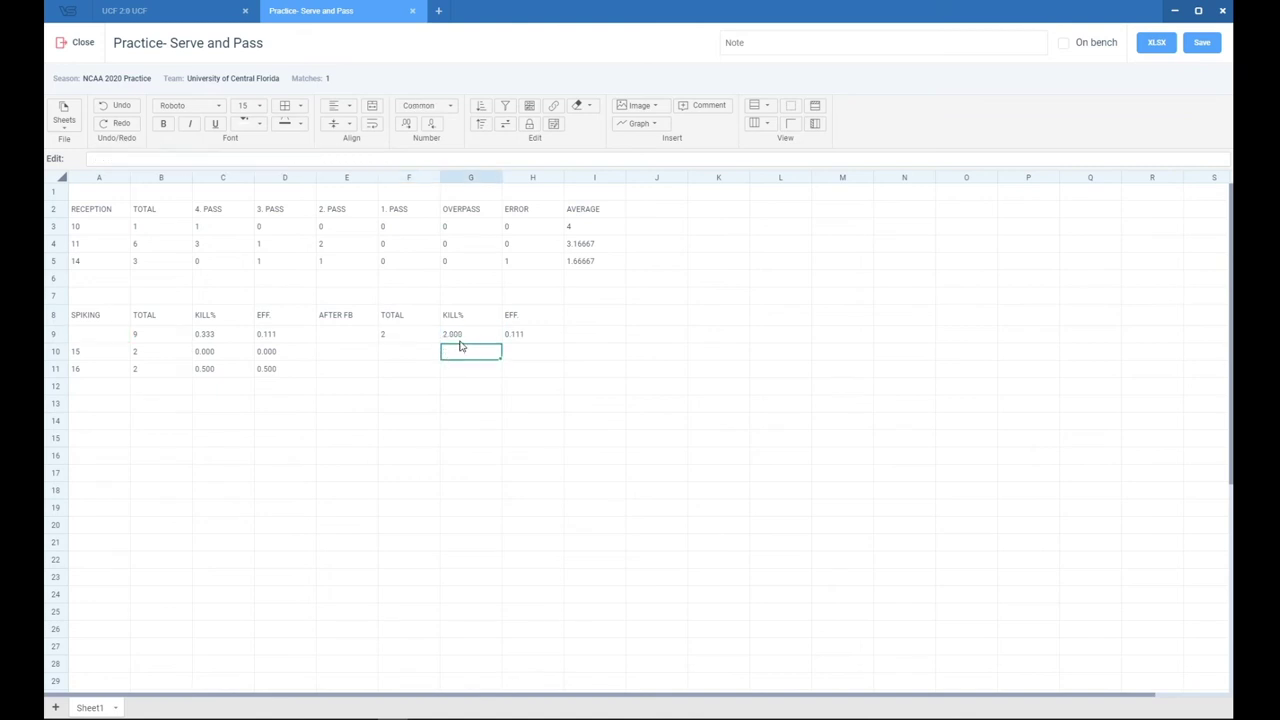
pyautogui.click(408, 420)
pyautogui.click(470, 334)
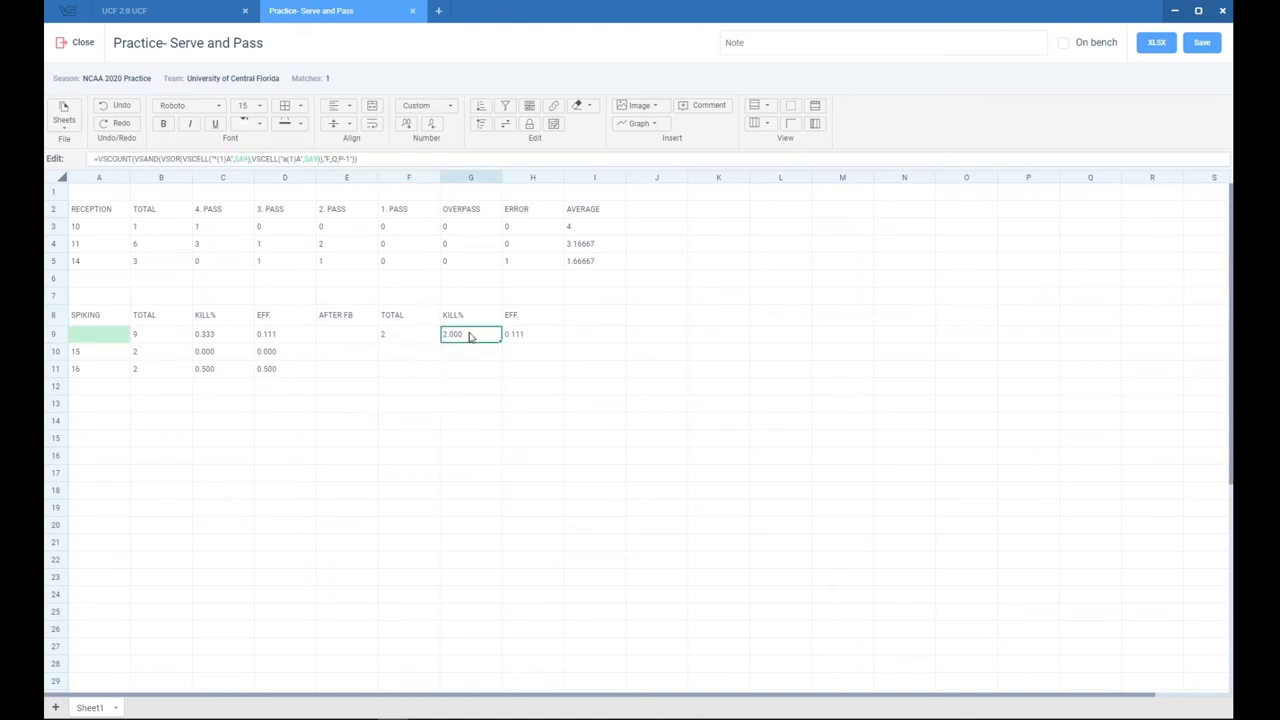
pyautogui.doubleClick(115, 158)
pyautogui.write('VSCT')
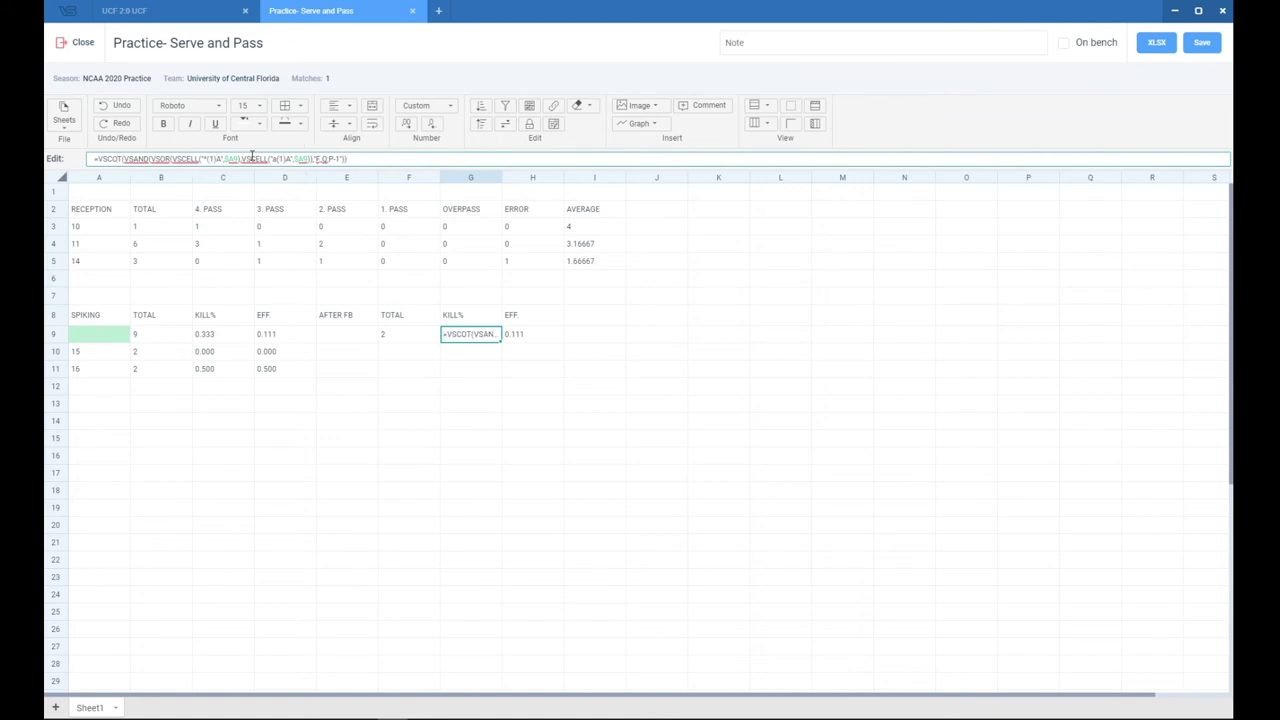
pyautogui.press('Left')
pyautogui.press('Left')
pyautogui.write('P')
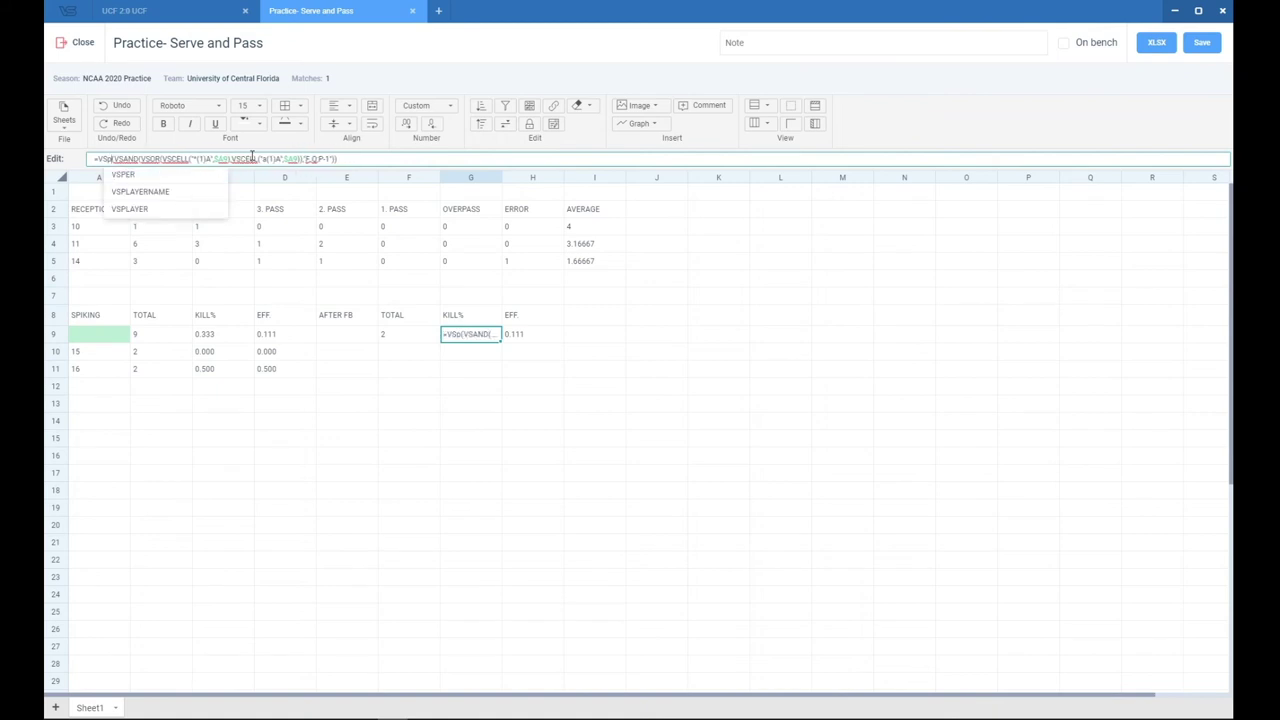
pyautogui.write('ER')
pyautogui.press('Delete')
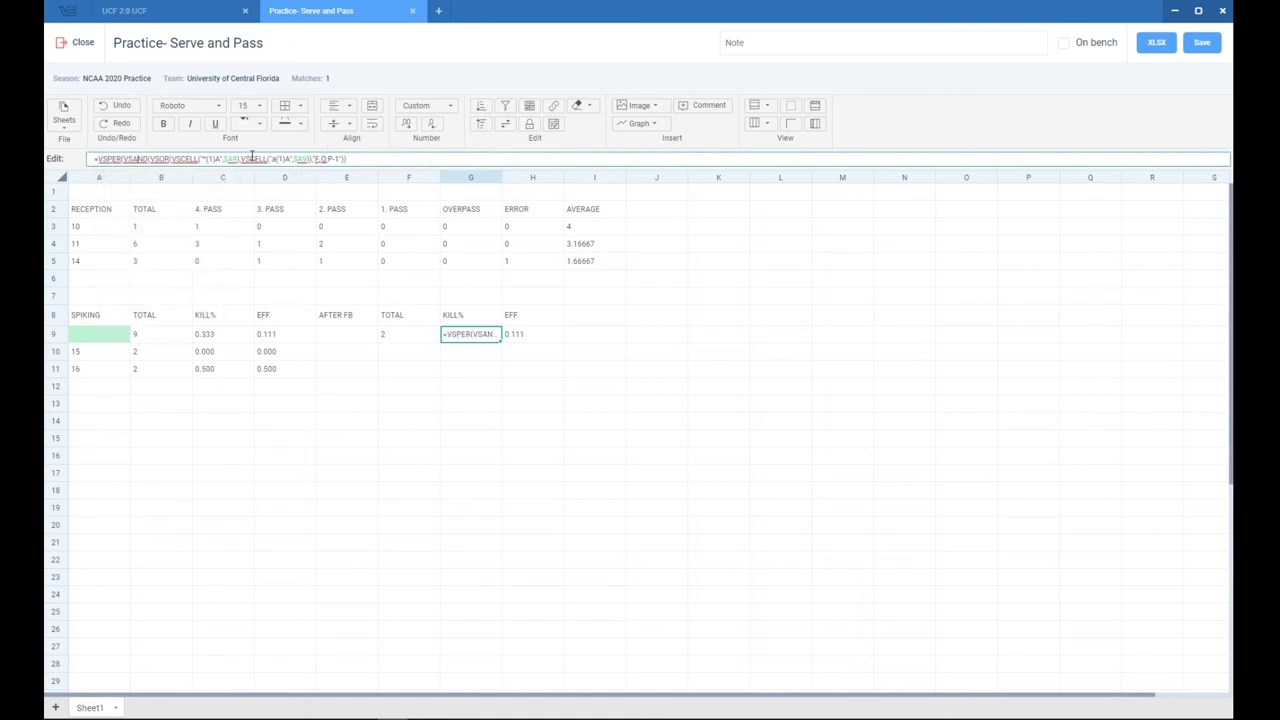
pyautogui.write('#')
pyautogui.write('#')
pyautogui.press('Return')
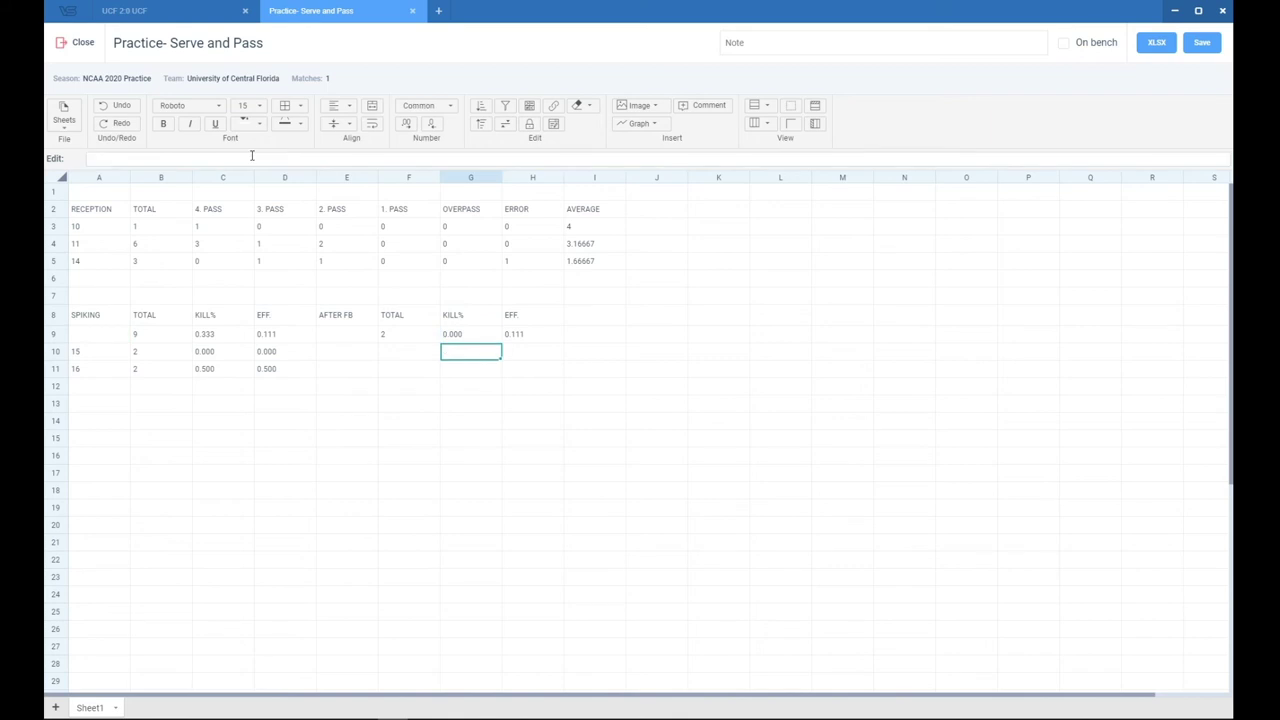
# - Paste the formula into H9 as a VSEFF version, showing -0.500
pyautogui.press('Right')
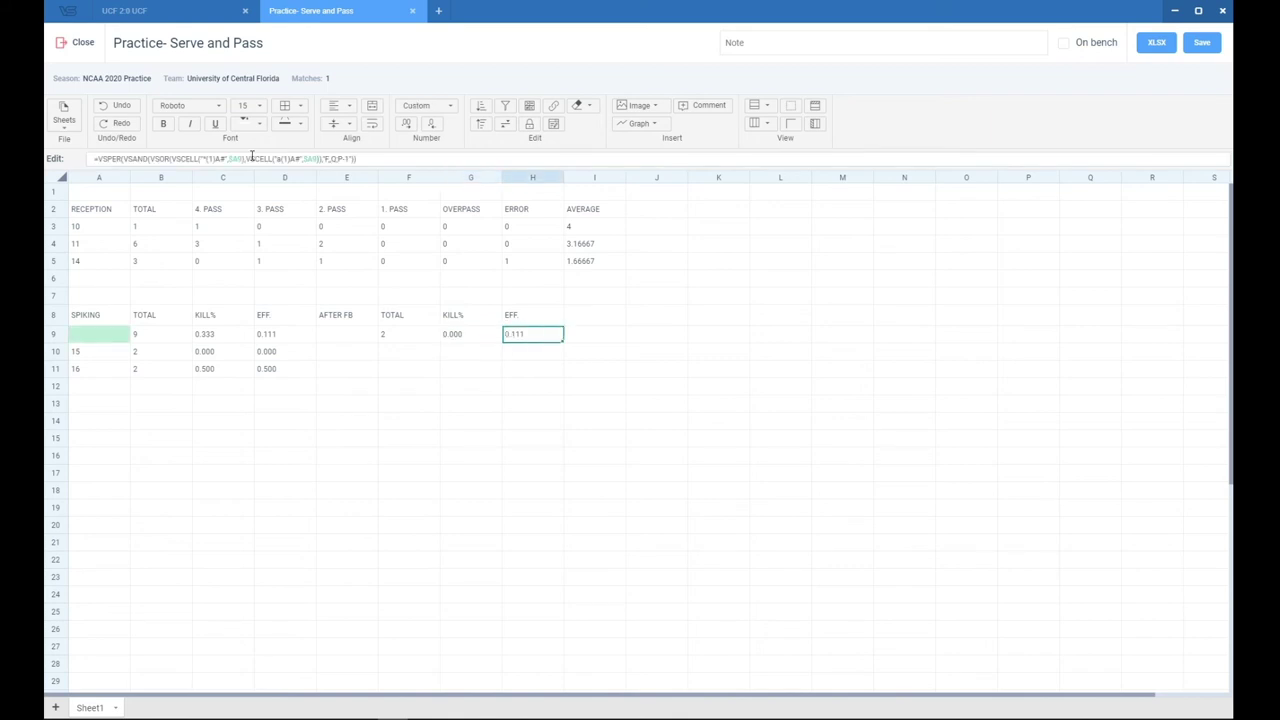
pyautogui.press('Left')
pyautogui.press('Left')
pyautogui.press('Right')
pyautogui.press('Right')
pyautogui.write('=VSCOUNT(VSAND(VSOR(VSCELL("*(1)A",$A9),VSCELL("a(1)A",$A9)),"F,G,P-1"))')
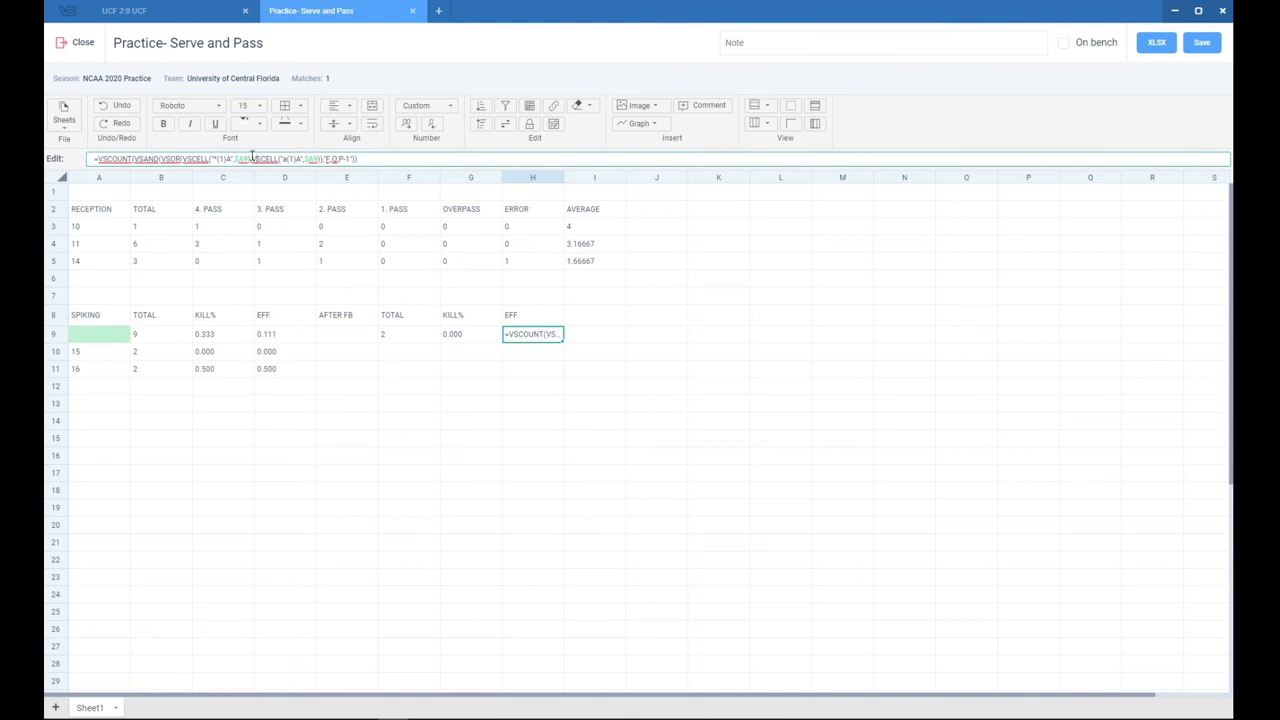
pyautogui.press('BackSpace')
pyautogui.press('BackSpace')
pyautogui.press('BackSpace')
pyautogui.press('BackSpace')
pyautogui.press('BackSpace')
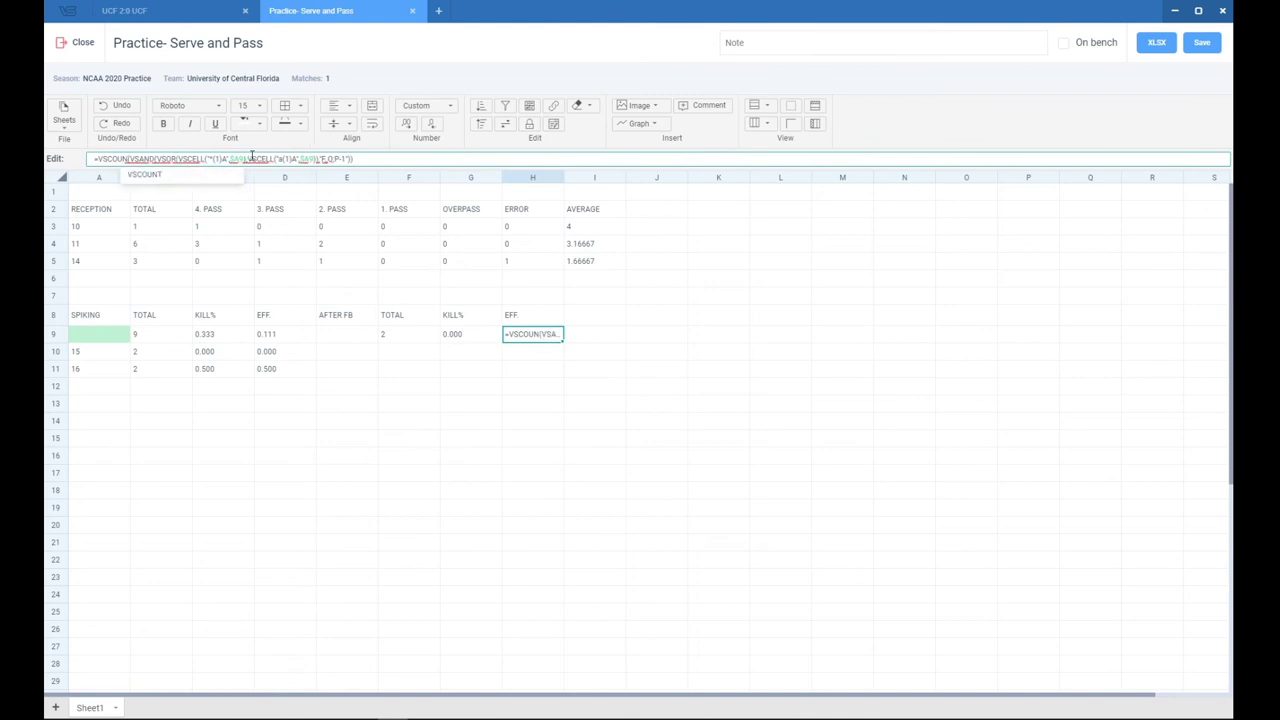
pyautogui.write('EFF')
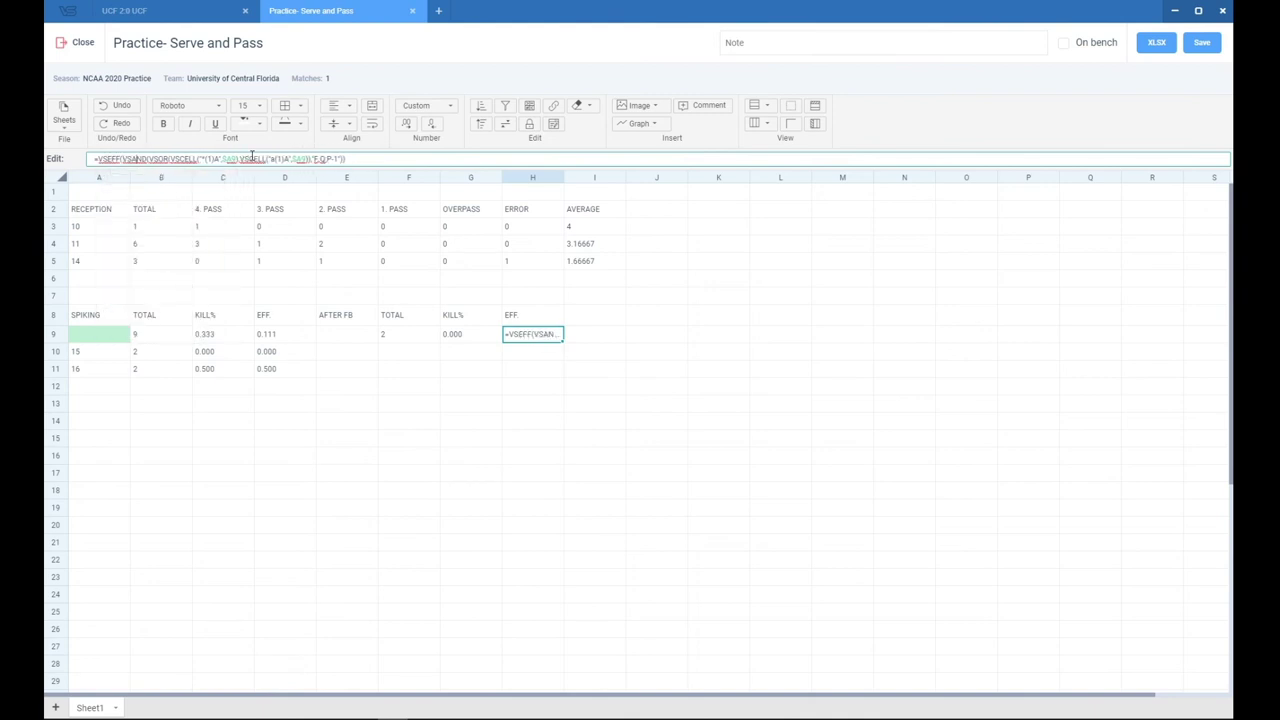
pyautogui.press('End')
pyautogui.press('Return')
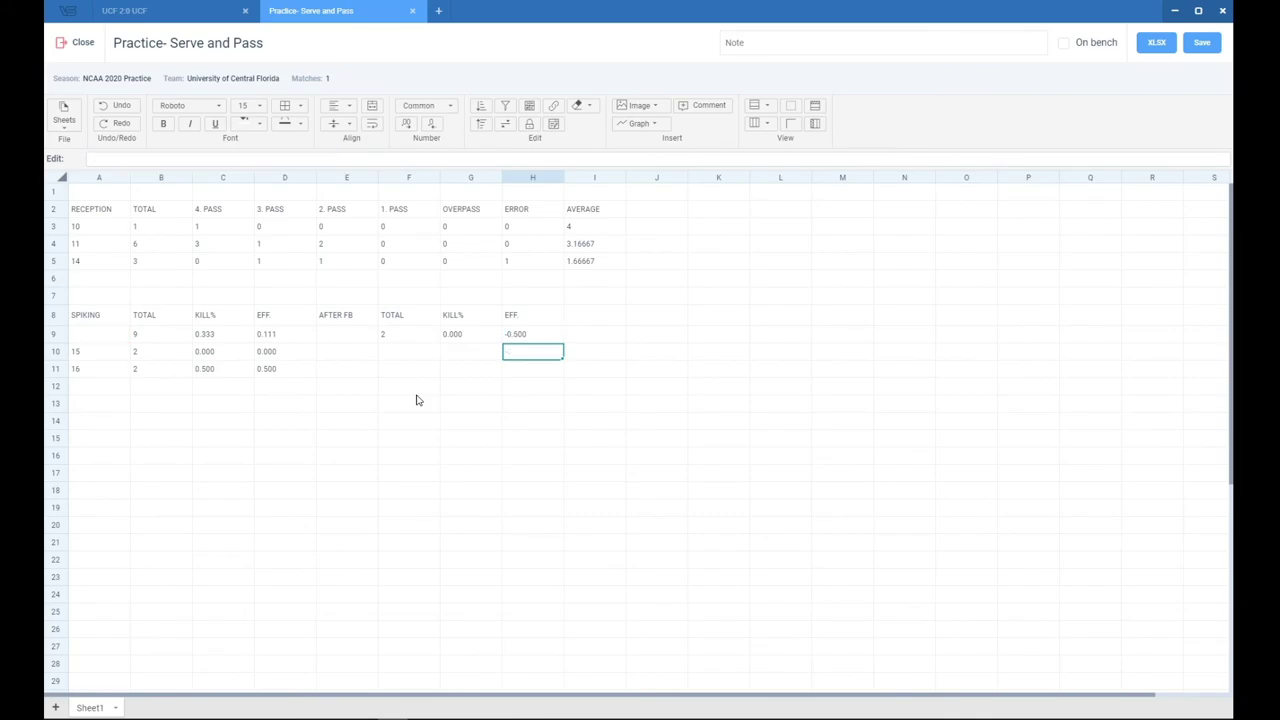
# - Review the attack after the 01FH# free ball and the 15AT- event in the match list
pyautogui.click(226, 10)
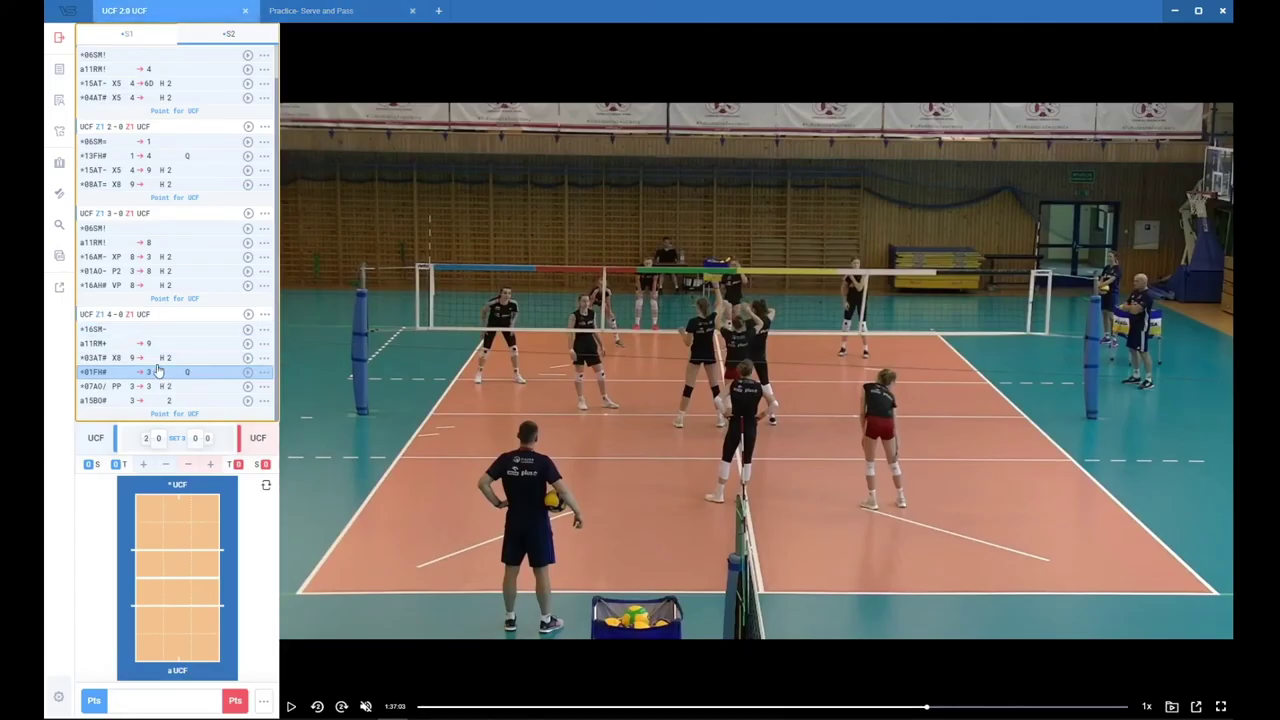
pyautogui.click(117, 388)
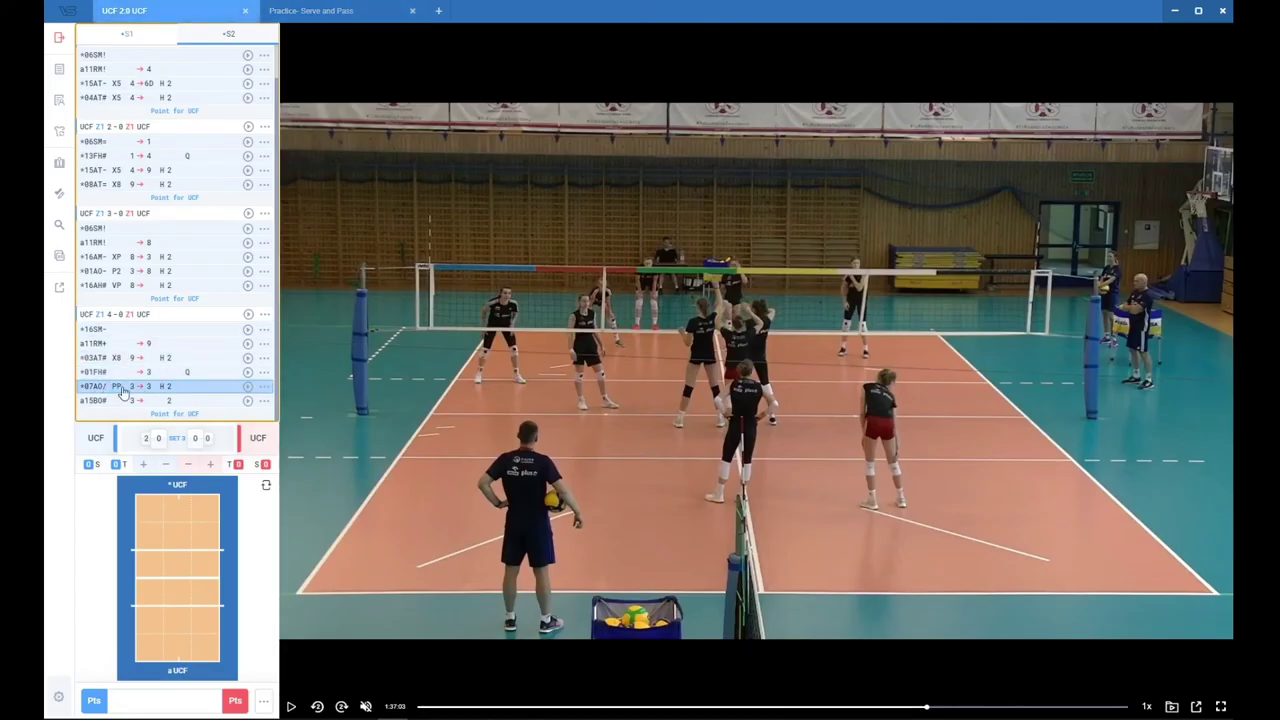
pyautogui.click(152, 172)
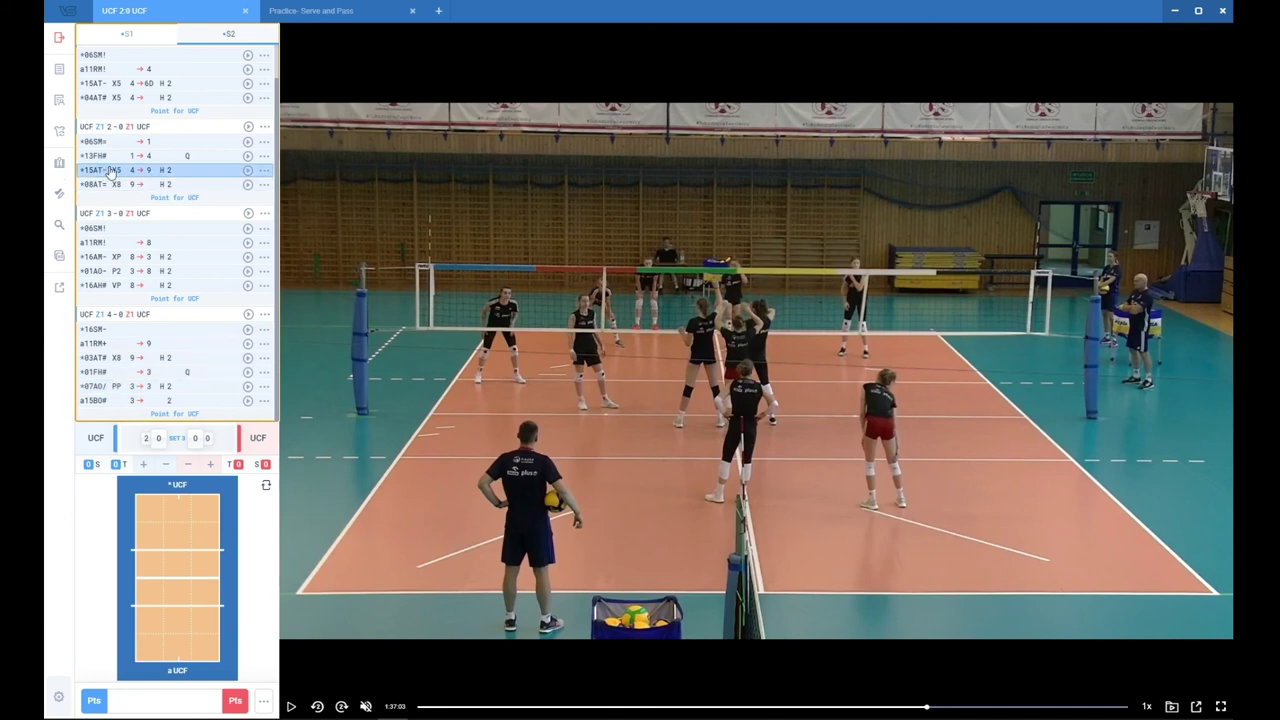
pyautogui.click(336, 10)
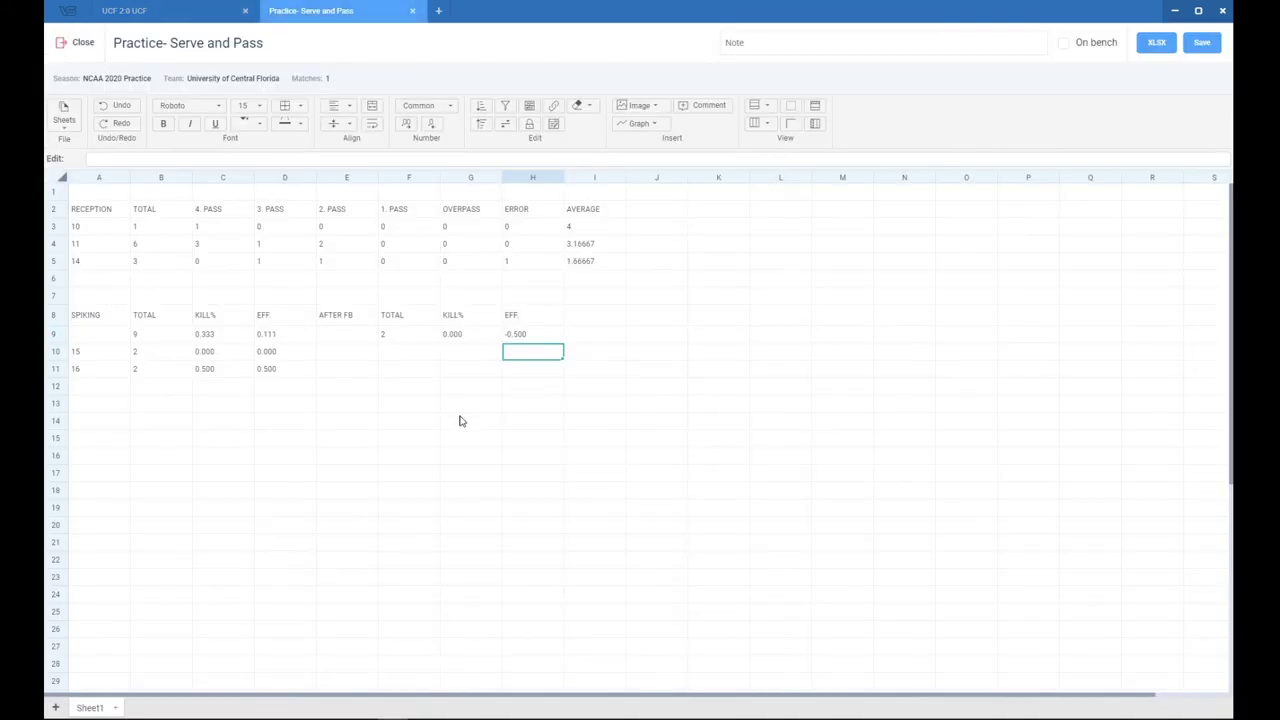
# - Copy the F9:H9 AFTER FB formulas into rows 10 and 11 for players 15 and 16
pyautogui.click(428, 353)
pyautogui.moveTo(405, 336); pyautogui.dragTo(513, 337)
pyautogui.hotkey('ctrl', 'c')
pyautogui.click(400, 354)
pyautogui.hotkey('ctrl', 'v')
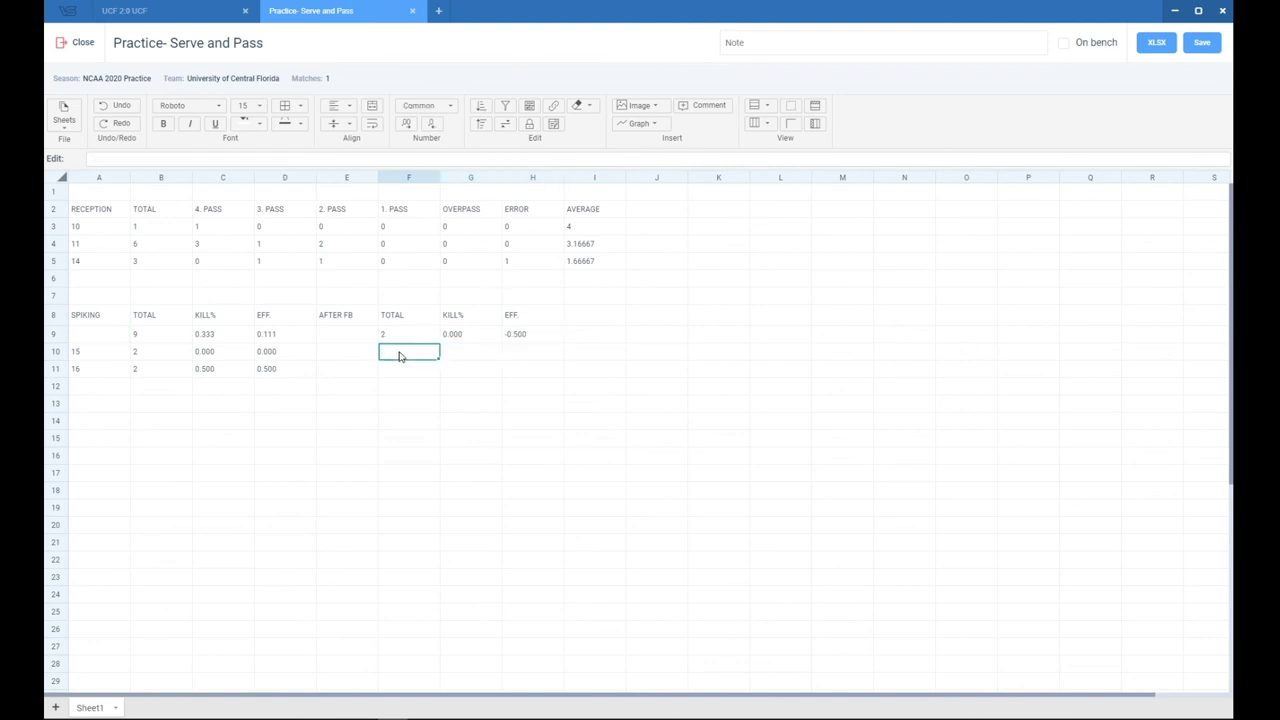
pyautogui.click(400, 370)
pyautogui.hotkey('ctrl', 'v')
pyautogui.click(394, 400)
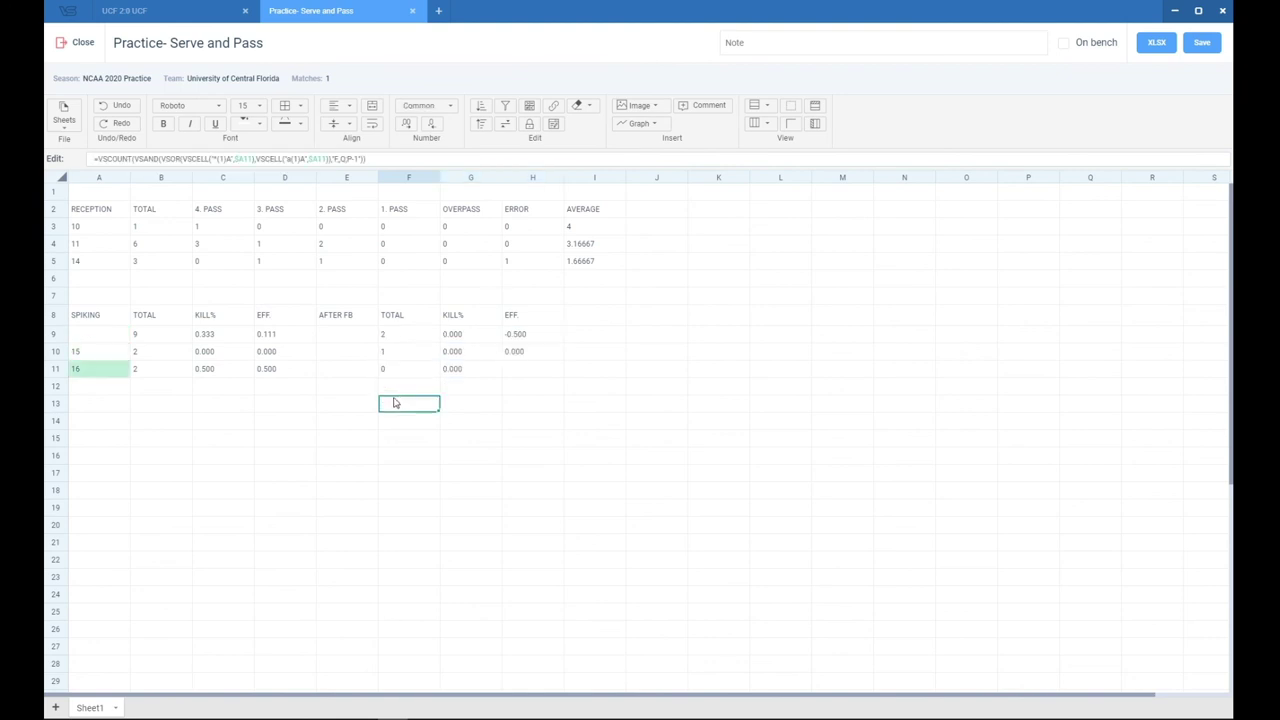